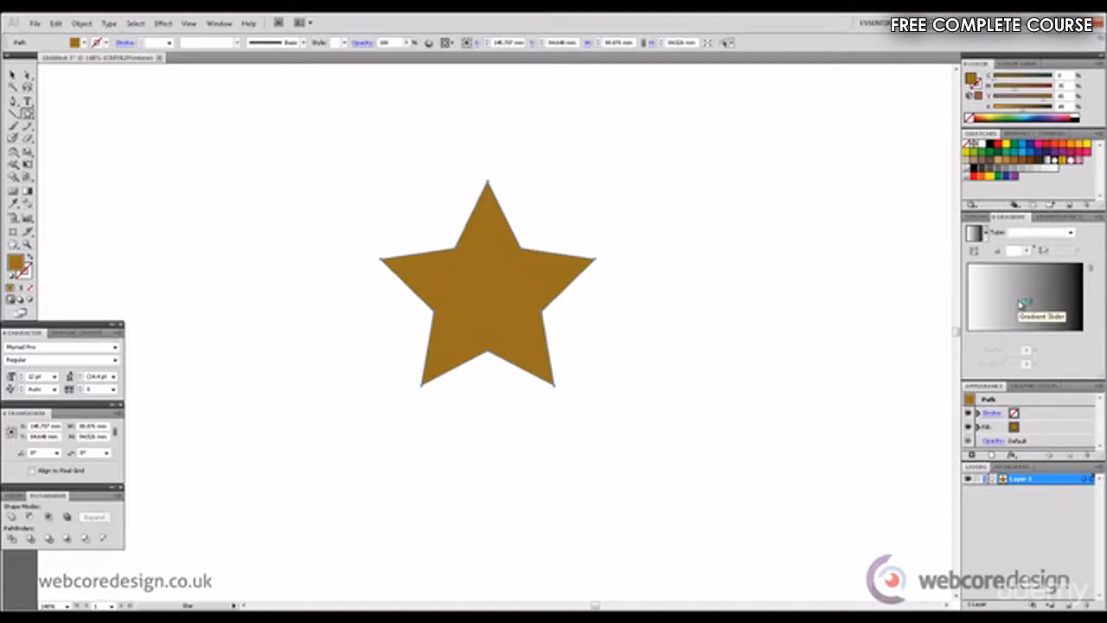
Fill the star with a linear pink-to-black gradient and run it vertically from the star's top point to just below its inner bottom notch.
click(1047, 290)
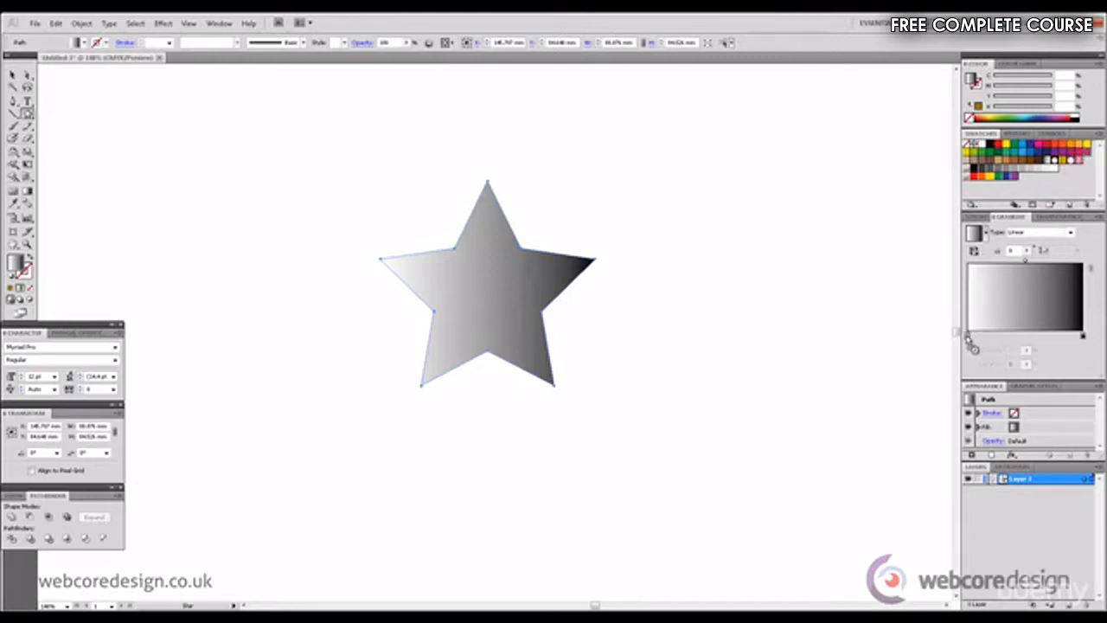
drag(971, 345, 969, 337)
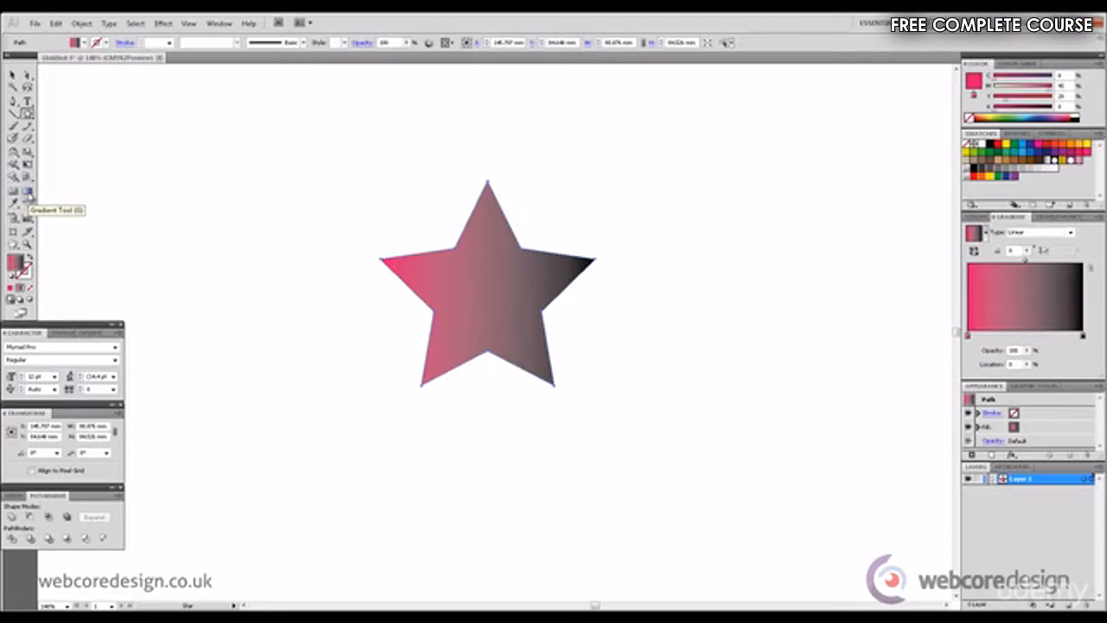
click(28, 194)
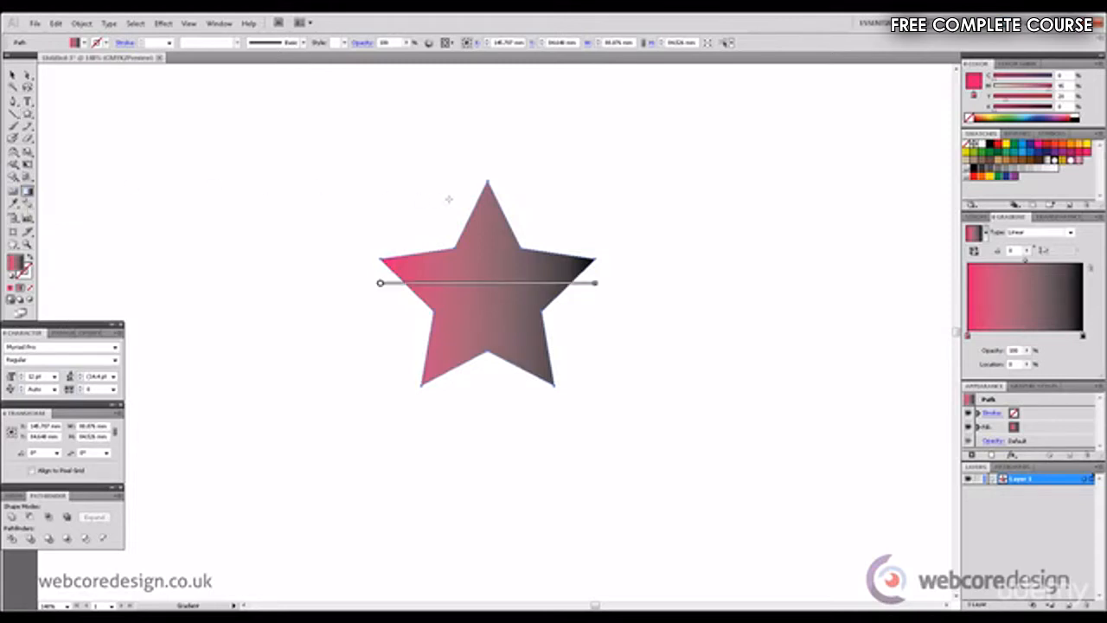
drag(487, 191, 503, 353)
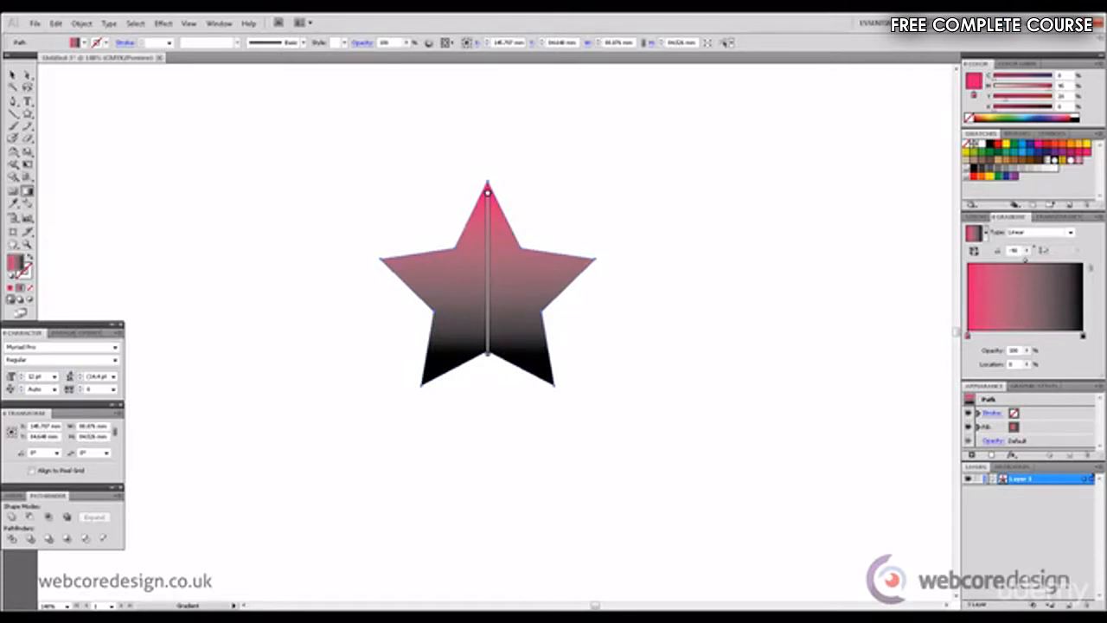
drag(404, 292, 571, 288)
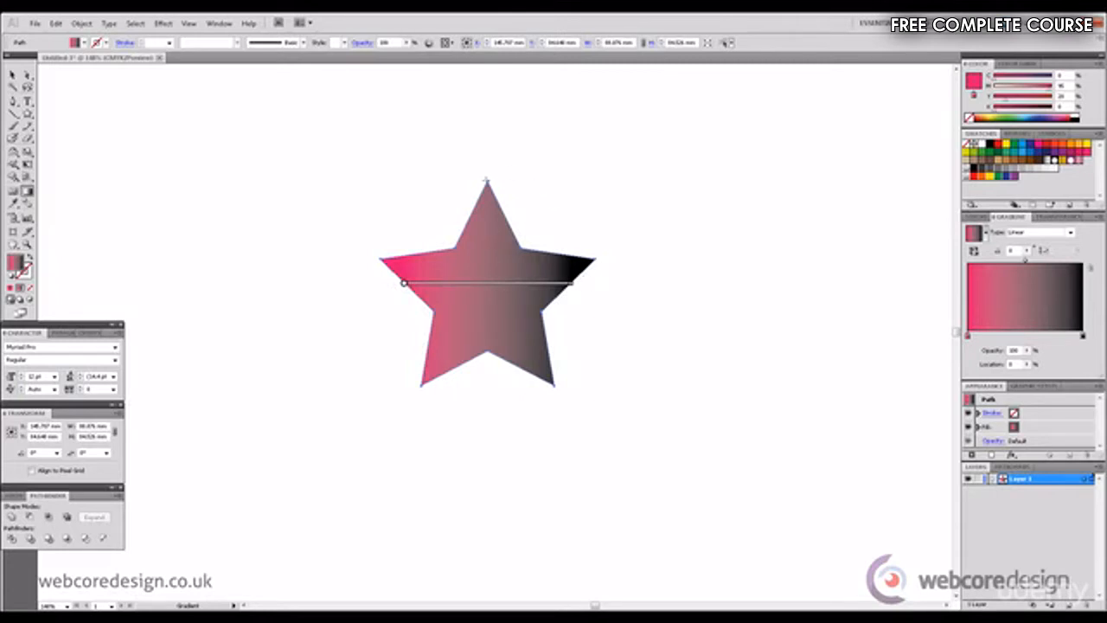
mouse_move(486, 182)
mouse_down()
mouse_move(432, 247)
mouse_move(489, 218)
mouse_move(488, 374)
mouse_up()
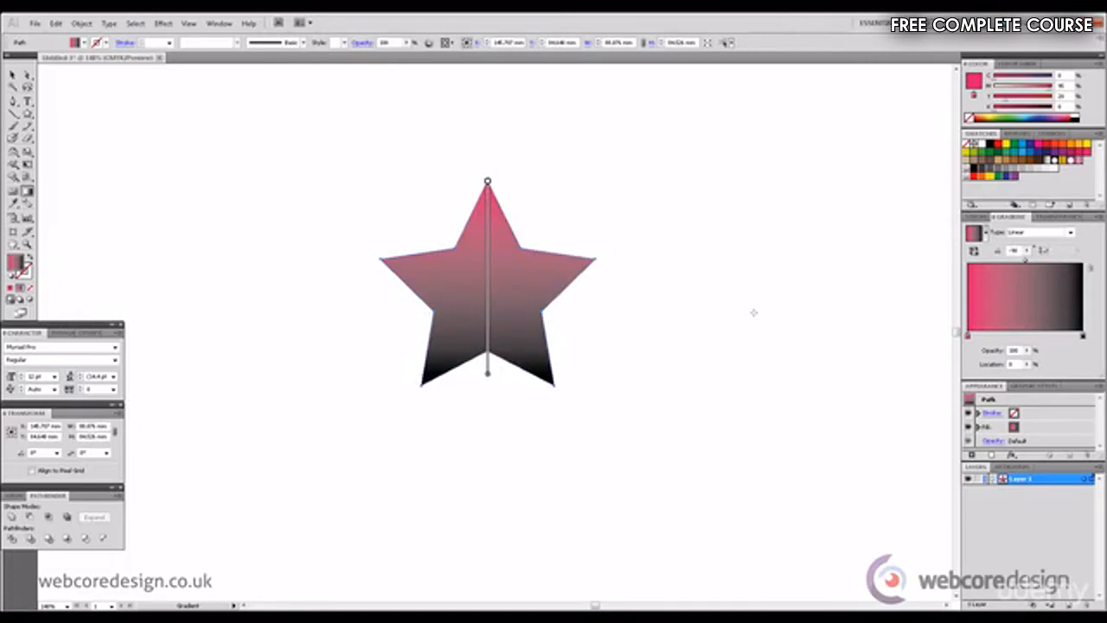
Recolour the star's gradient from yellow at the start to orange at the end, and deselect the star.
key(v)
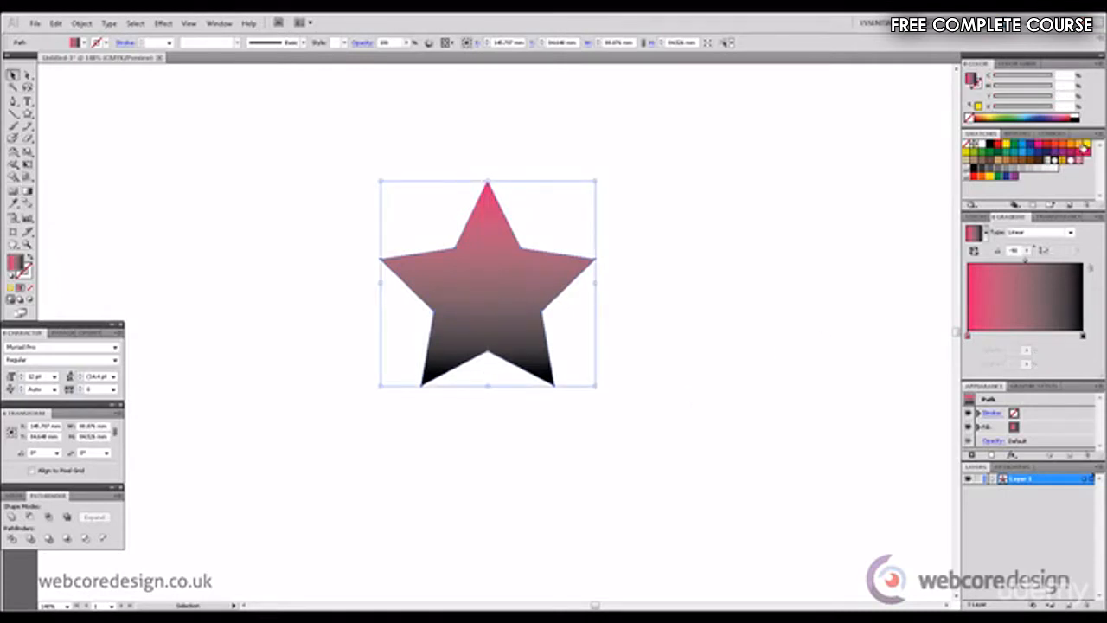
drag(1083, 147, 1085, 336)
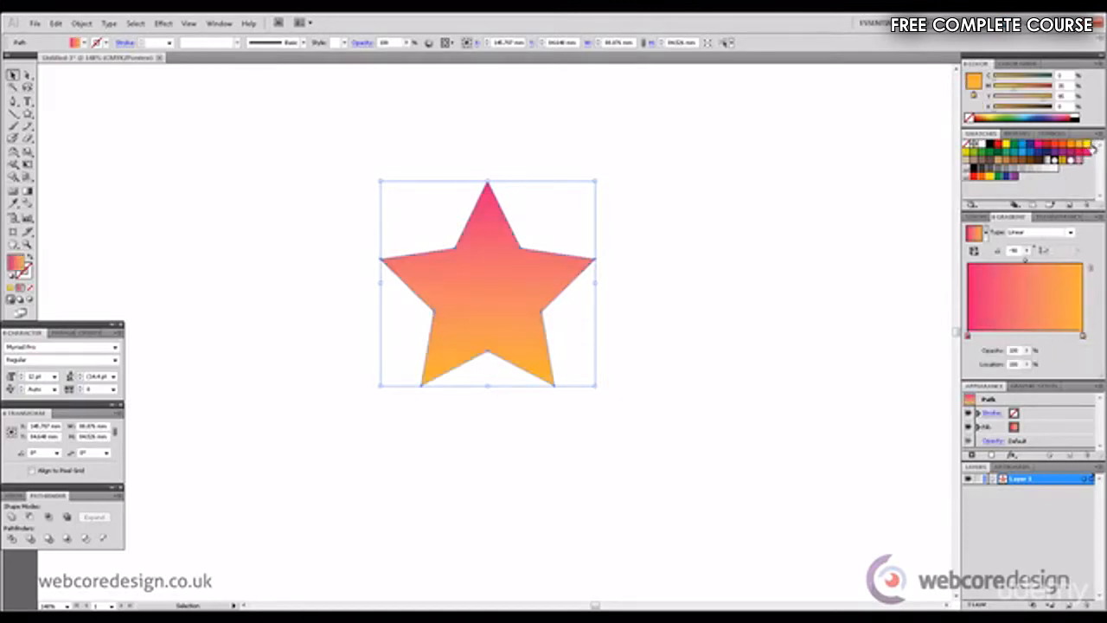
drag(1088, 147, 970, 338)
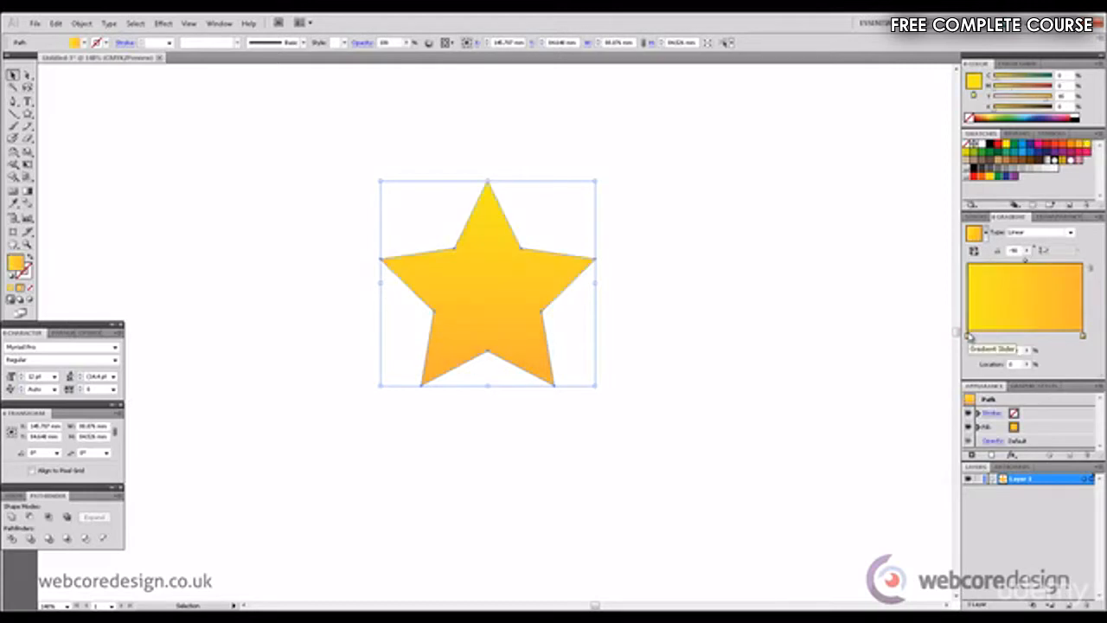
click(603, 136)
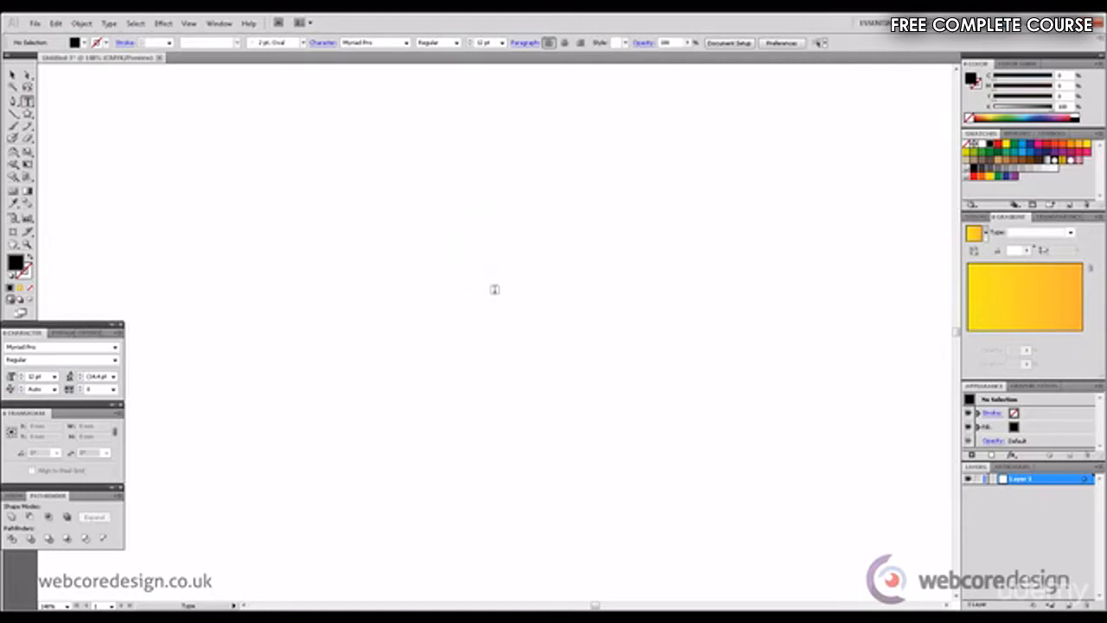
Add the point text "logo design" on the empty artboard.
click(495, 289)
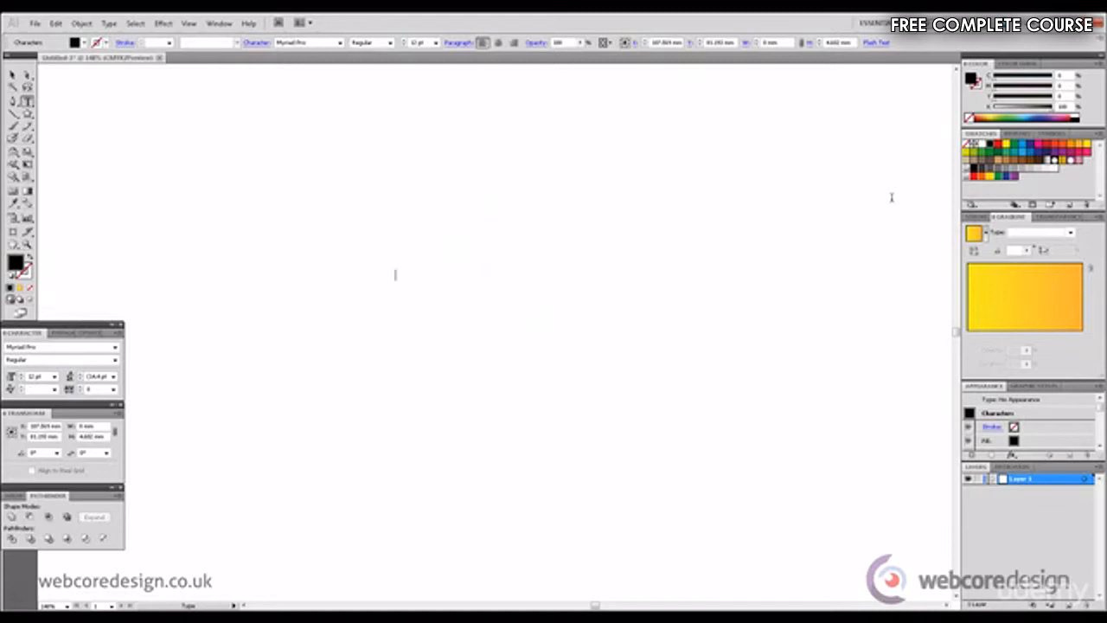
text(logo design)
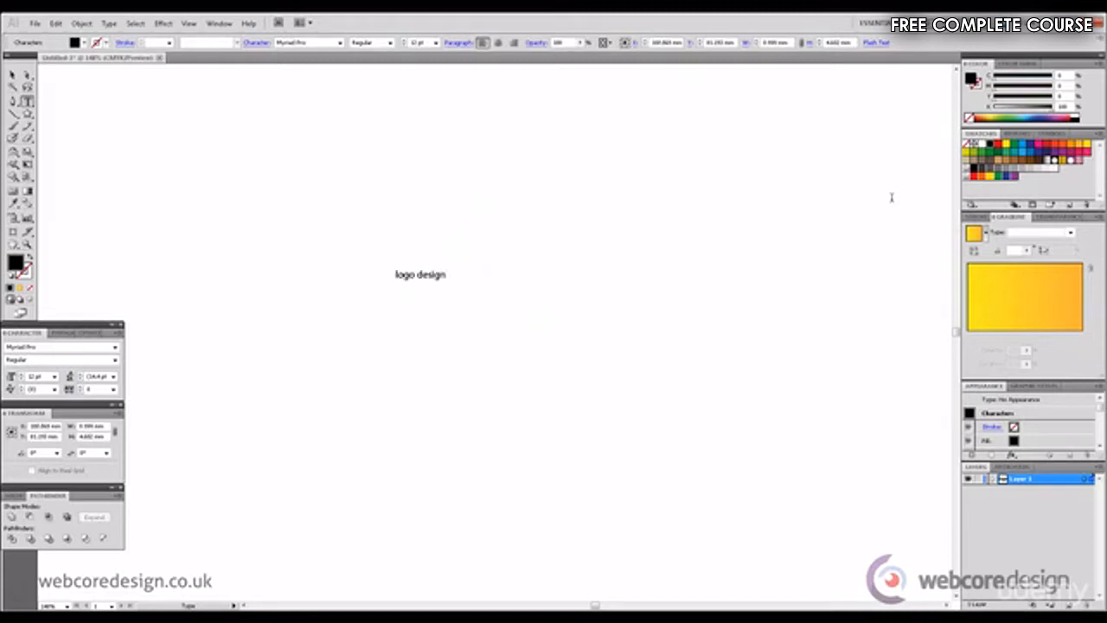
click(13, 75)
Enlarge the "logo design" text to about 77 pt and move it to the middle of the visible artboard.
click(446, 273)
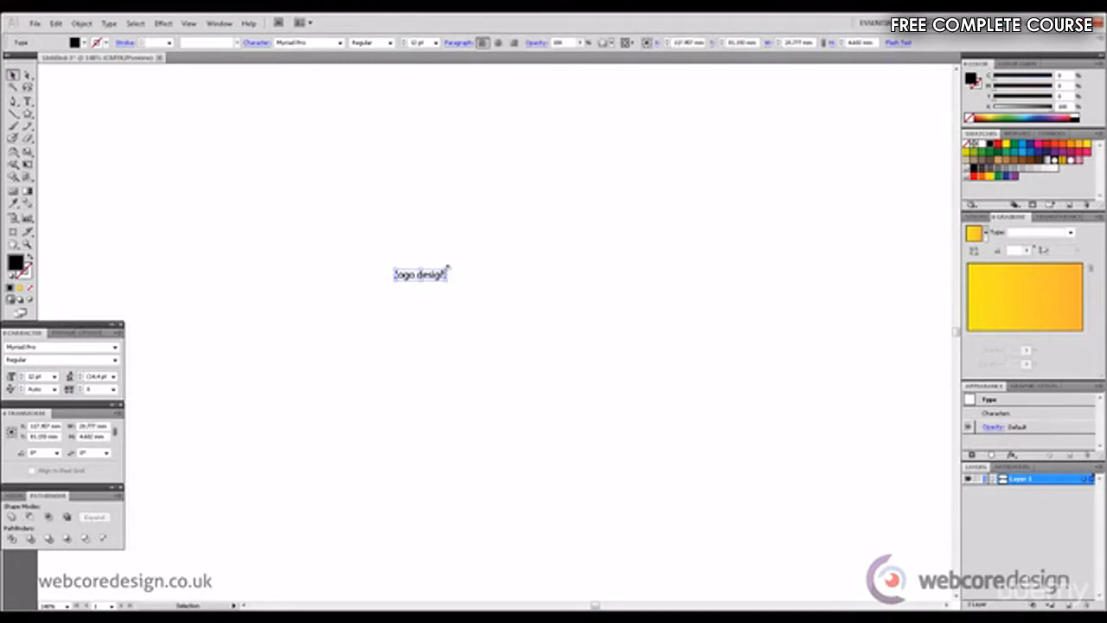
drag(446, 269, 715, 167)
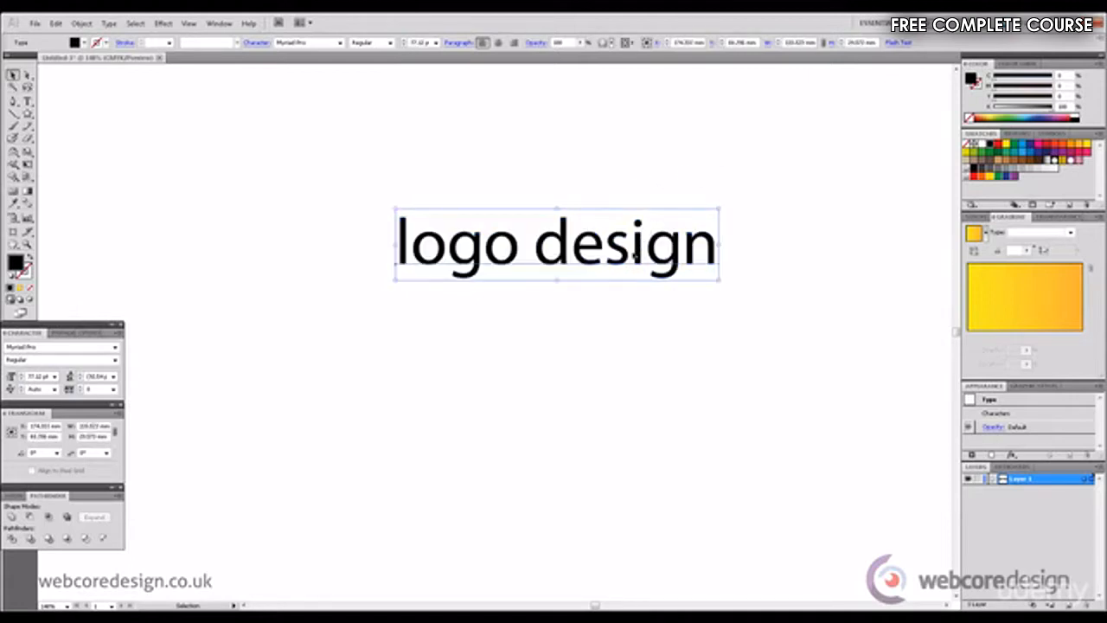
drag(634, 256, 596, 330)
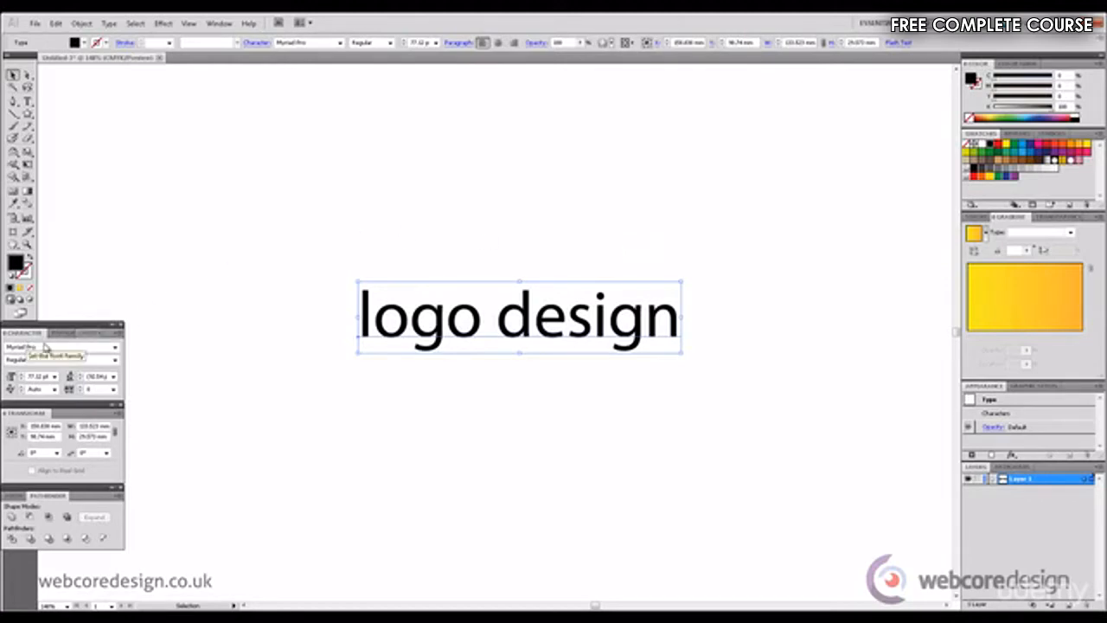
Change the font of the "logo design" text to AllHookedUp and deselect it.
click(111, 23)
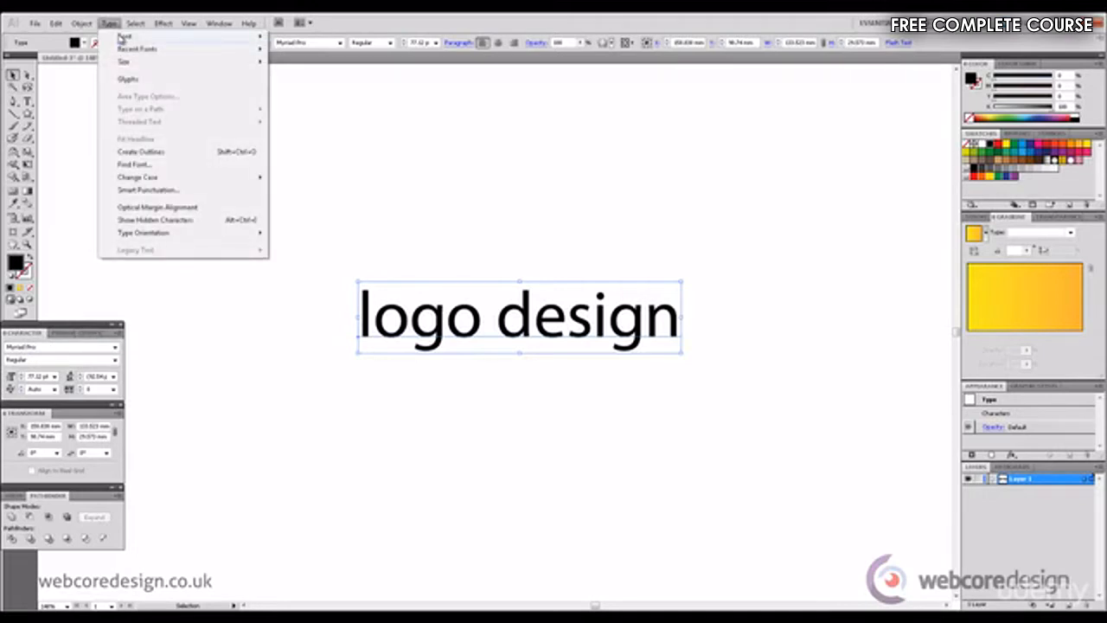
mouse_move(122, 37)
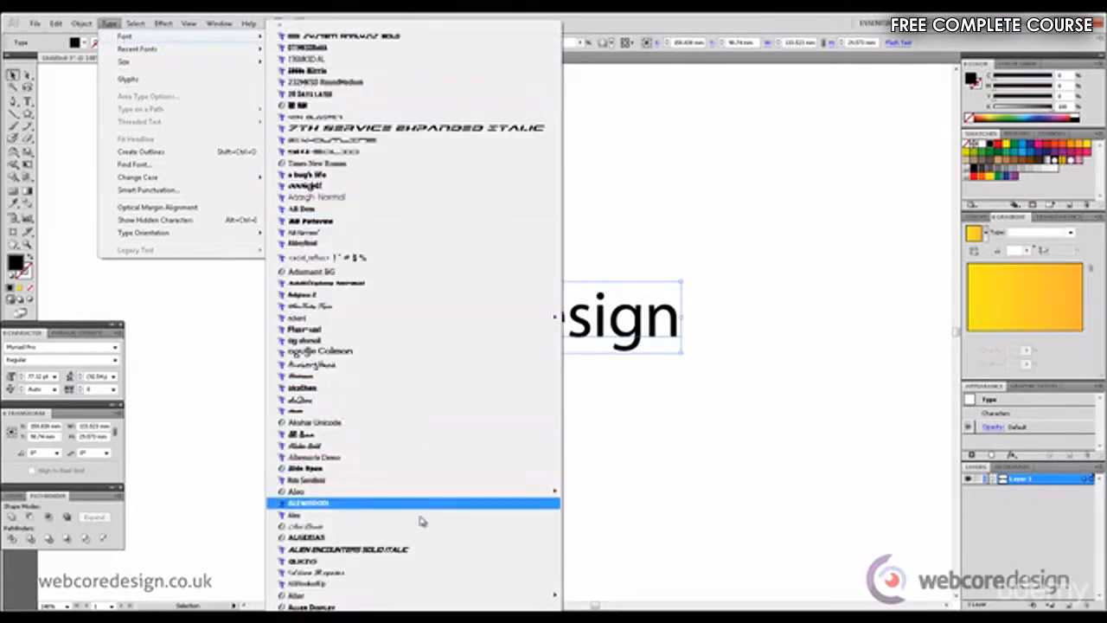
click(424, 585)
click(709, 485)
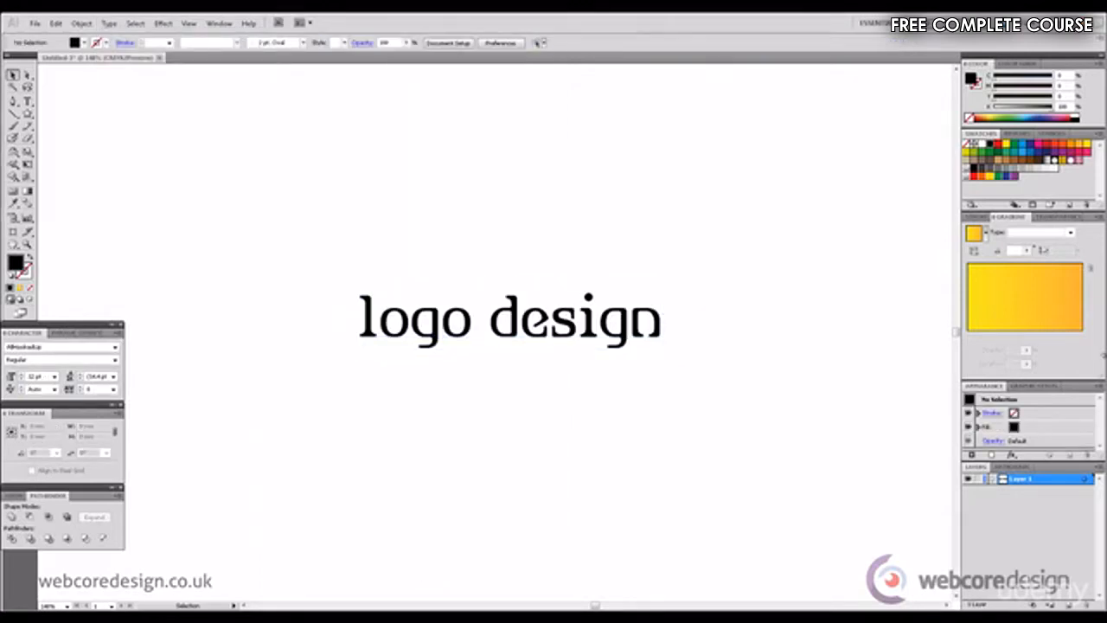
Try the Exedore Expanded font and the Exo 2 font on the "logo design" text.
click(604, 334)
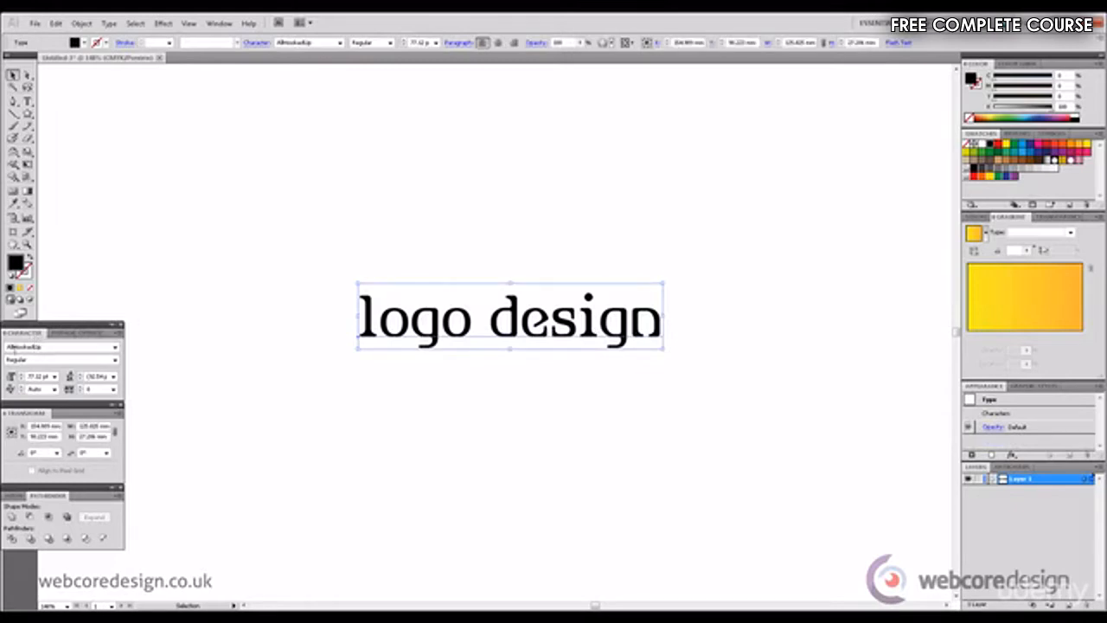
click(50, 349)
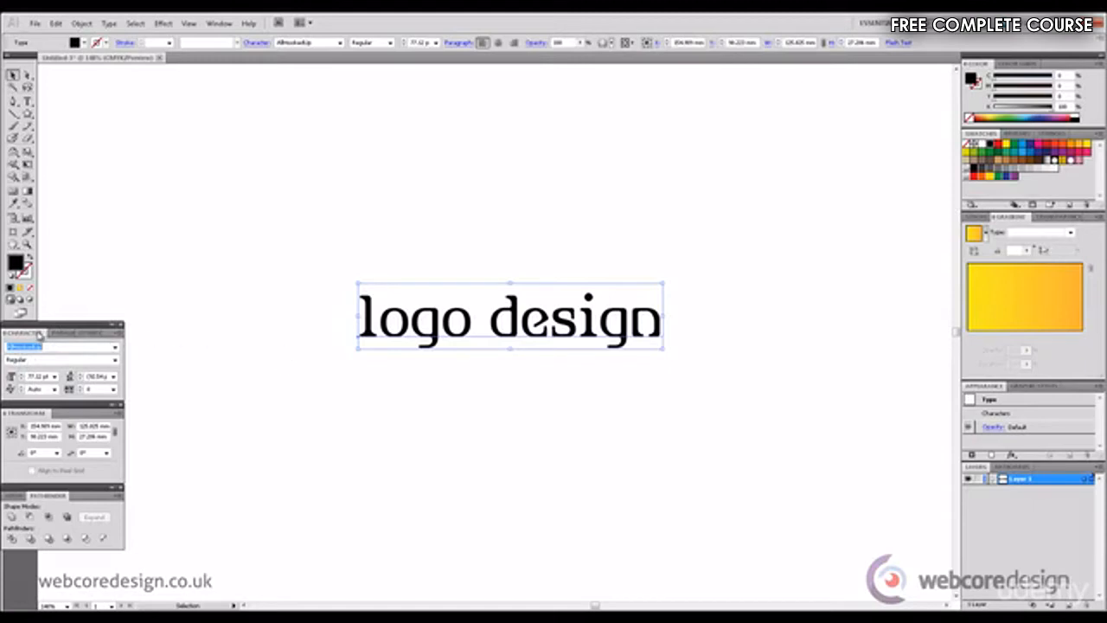
click(115, 347)
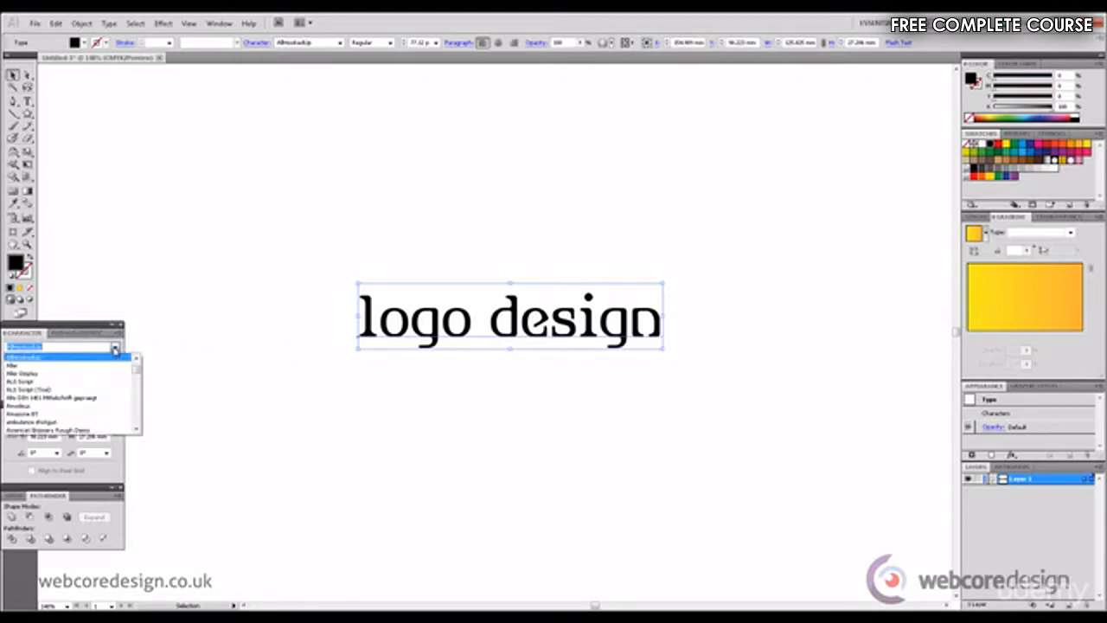
drag(135, 370, 136, 386)
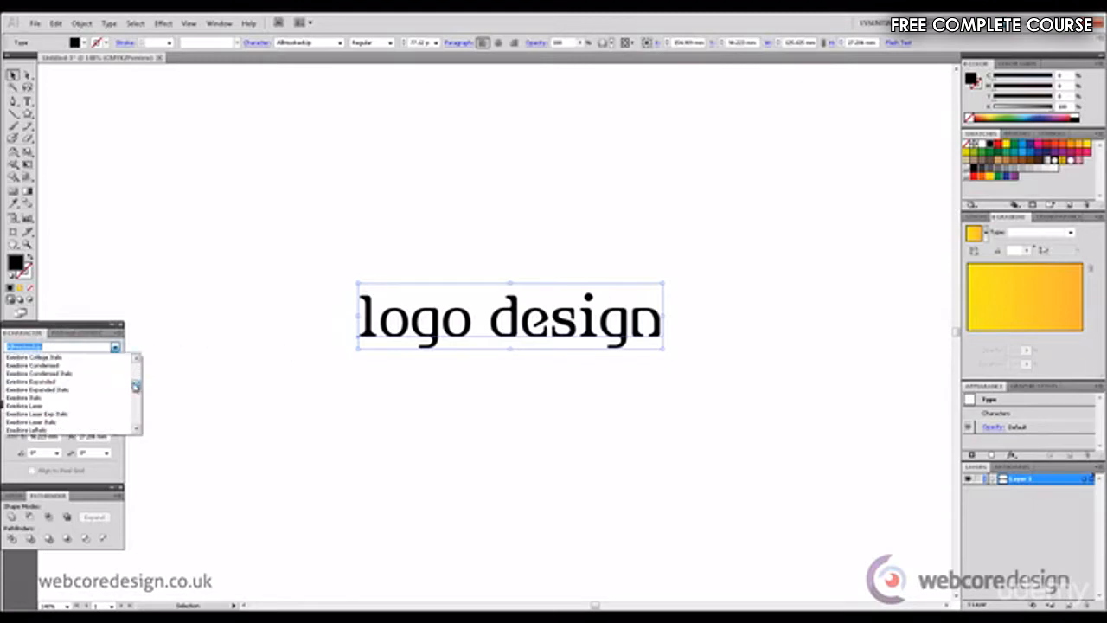
click(101, 381)
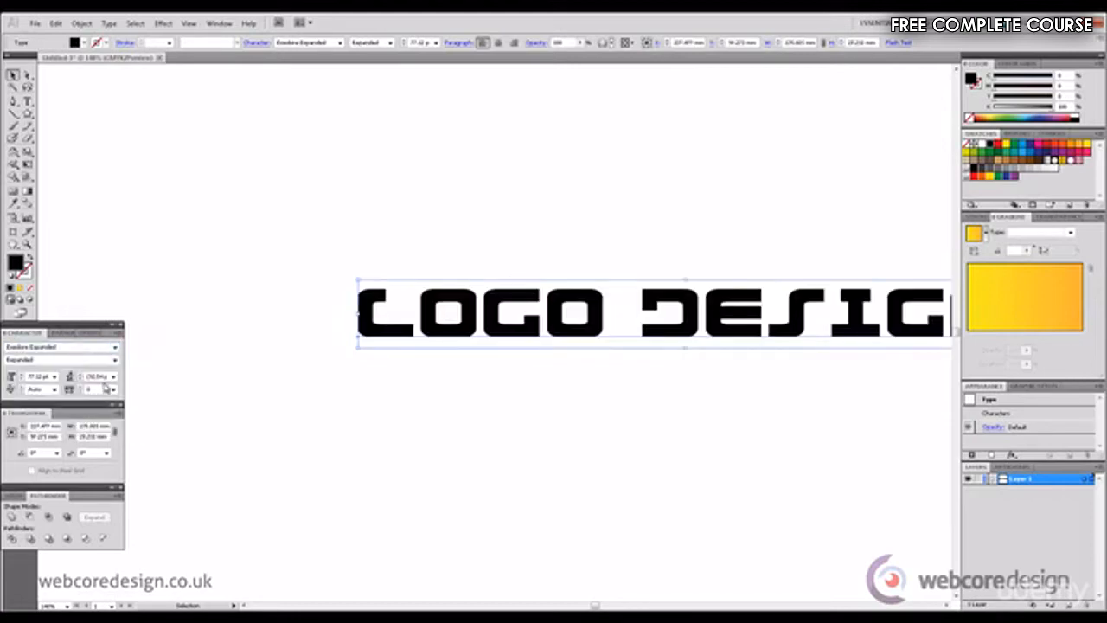
click(116, 347)
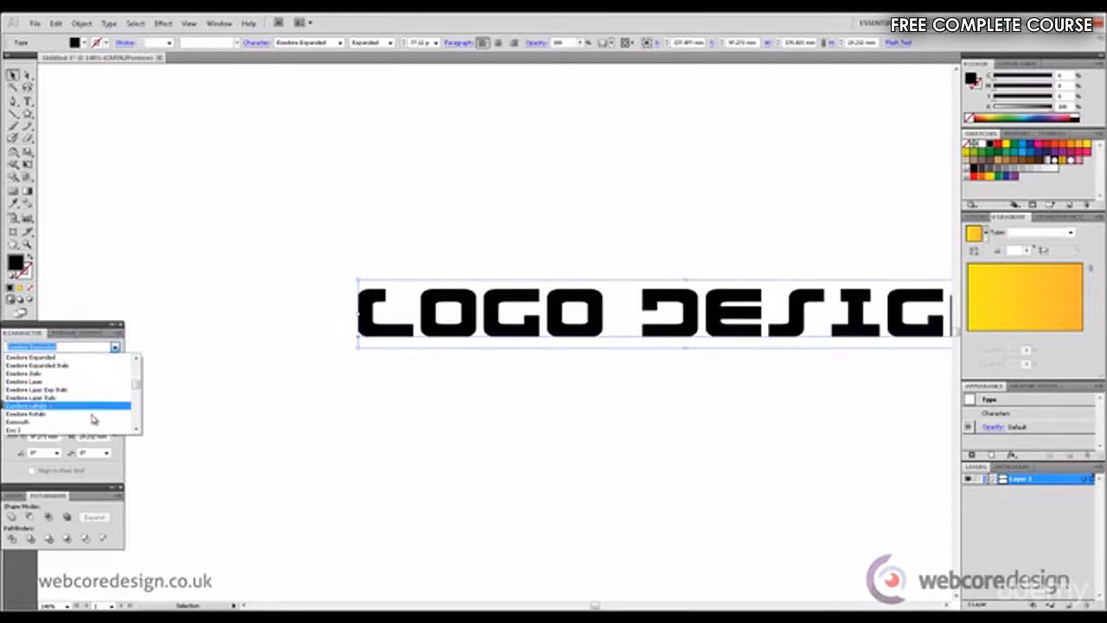
click(95, 430)
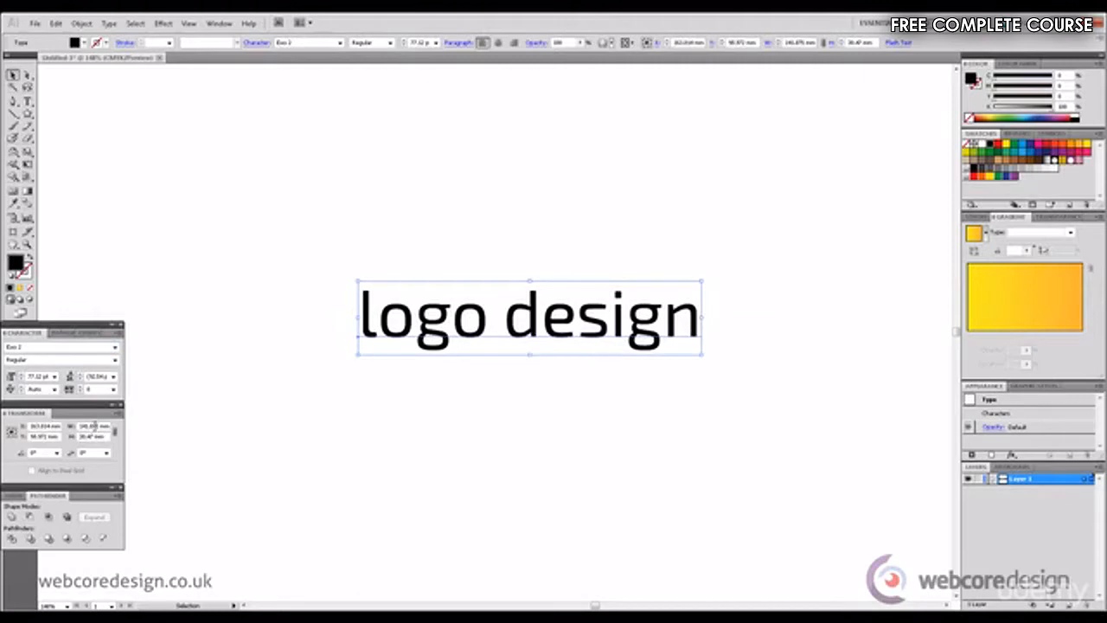
Try the handwritten Jenna Sue font and a bold script font on the "logo design" text.
click(115, 347)
scroll(95, 402, down, 5)
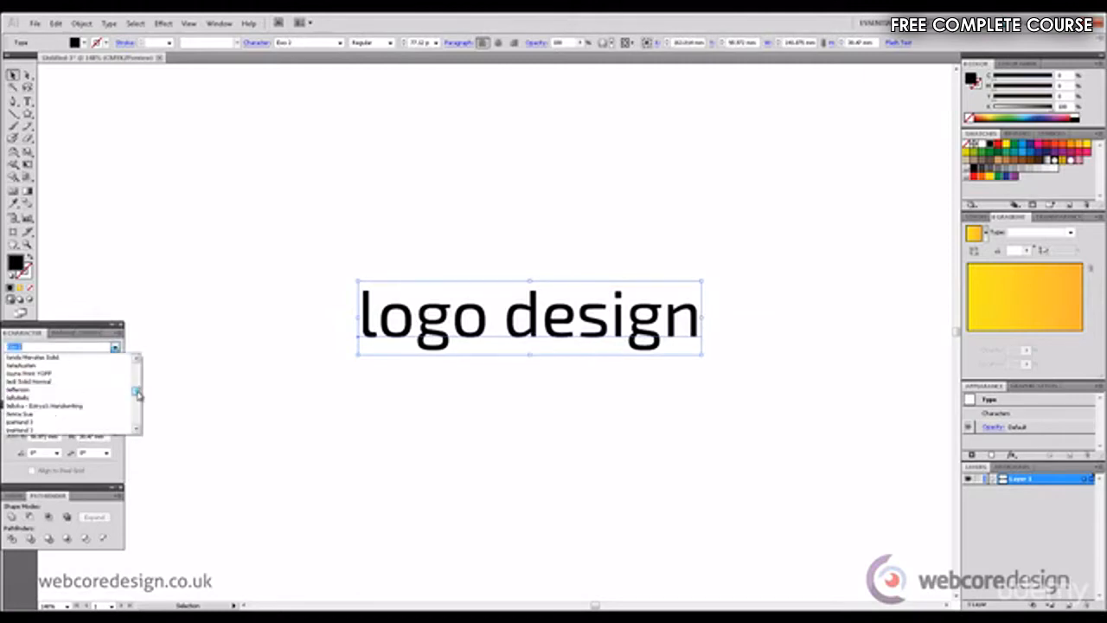
click(108, 415)
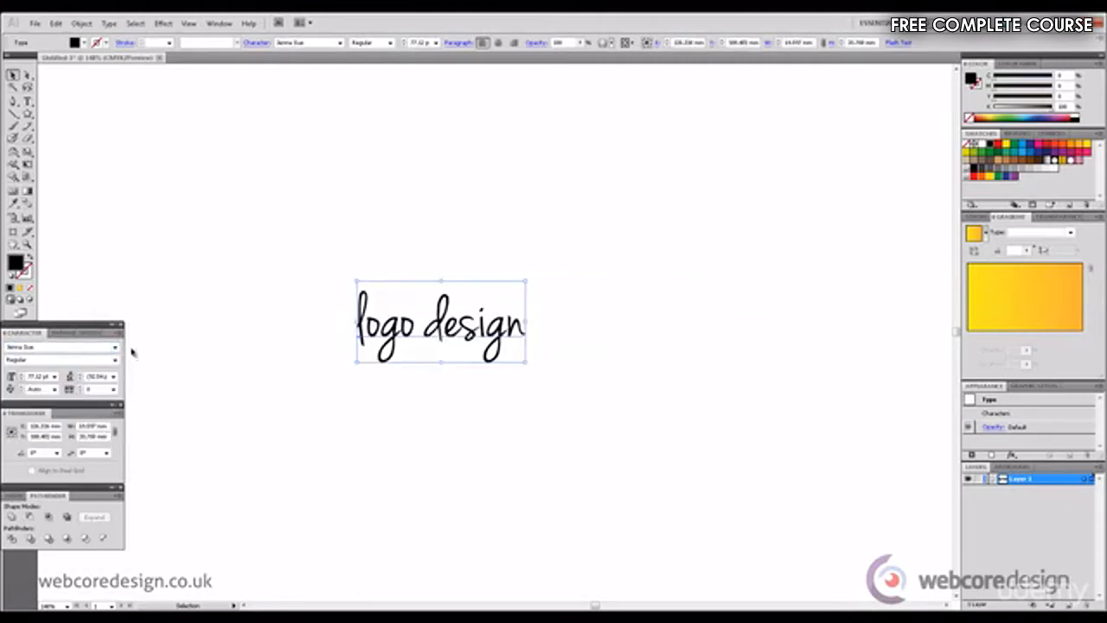
scroll(134, 391, down, 3)
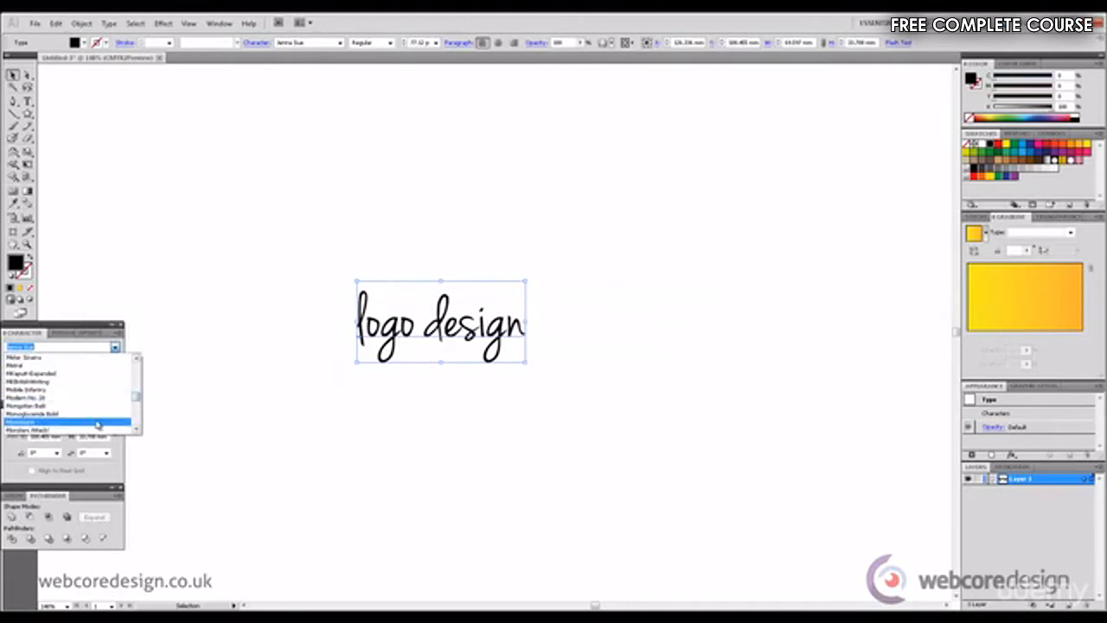
click(99, 421)
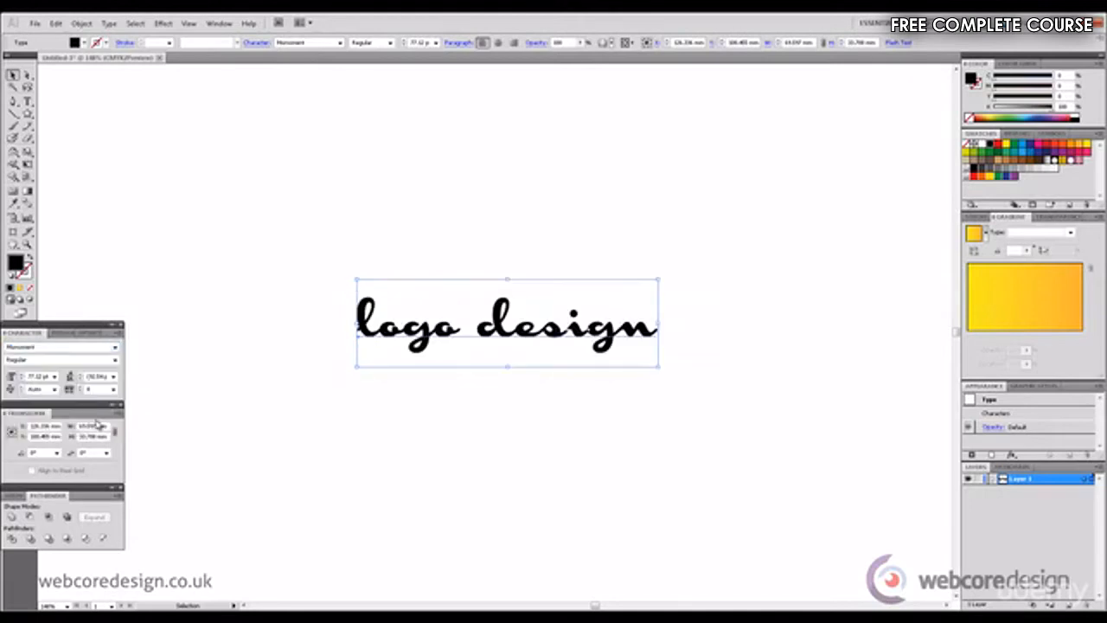
Set the font of the "logo design" text to Mops Antiqua Medium and deselect it.
click(115, 359)
click(114, 391)
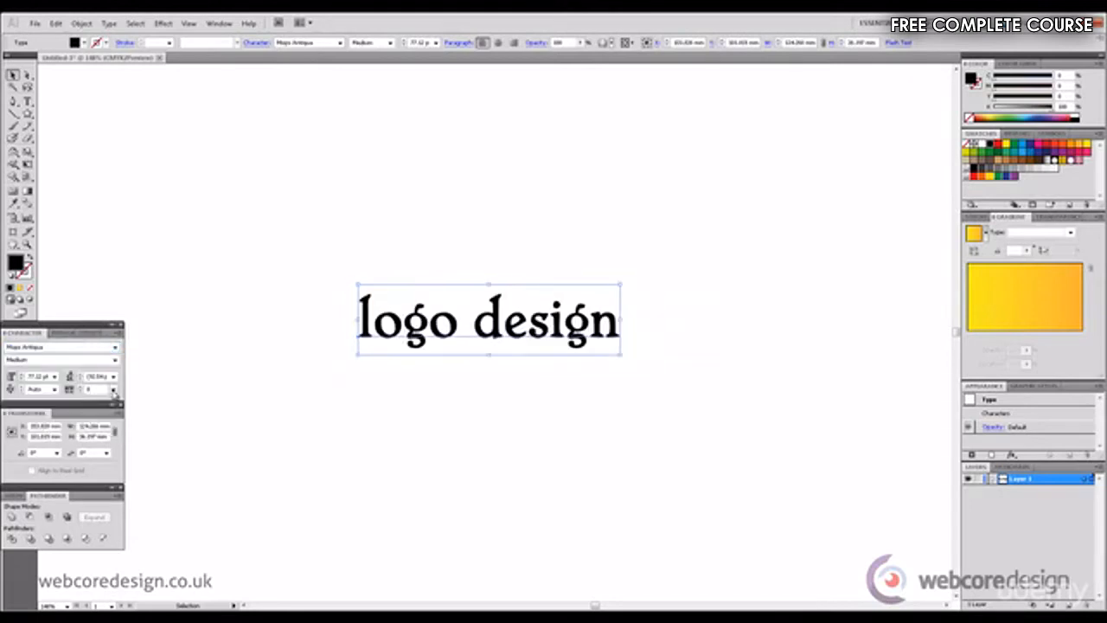
click(457, 220)
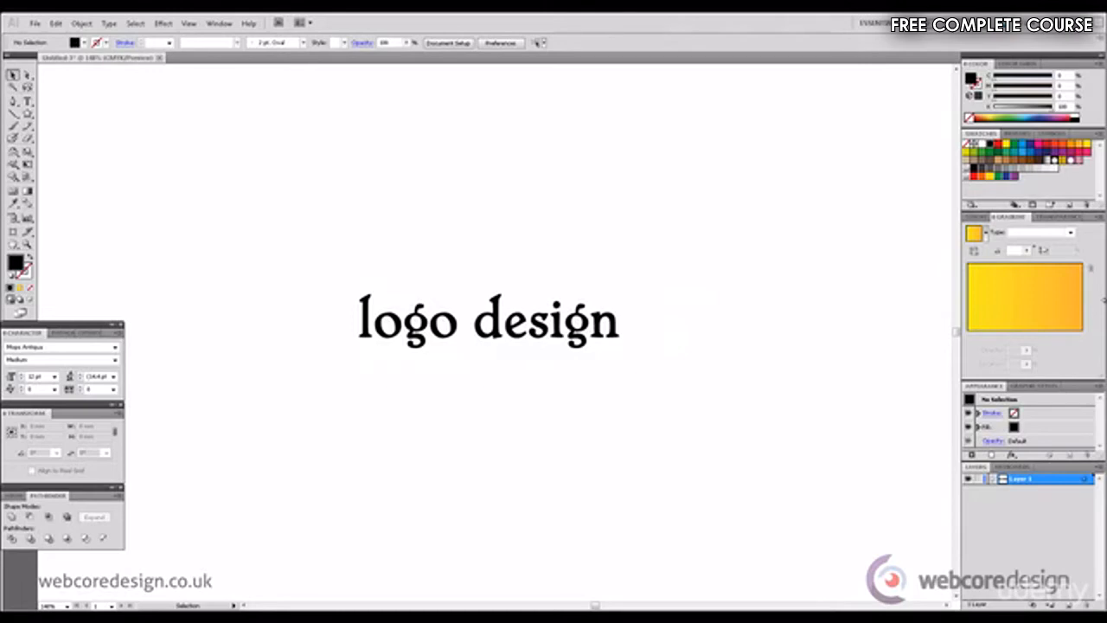
Colour the "logo design" text with the red swatch C=15 M=100 Y=90 K=10 and deselect it.
click(600, 326)
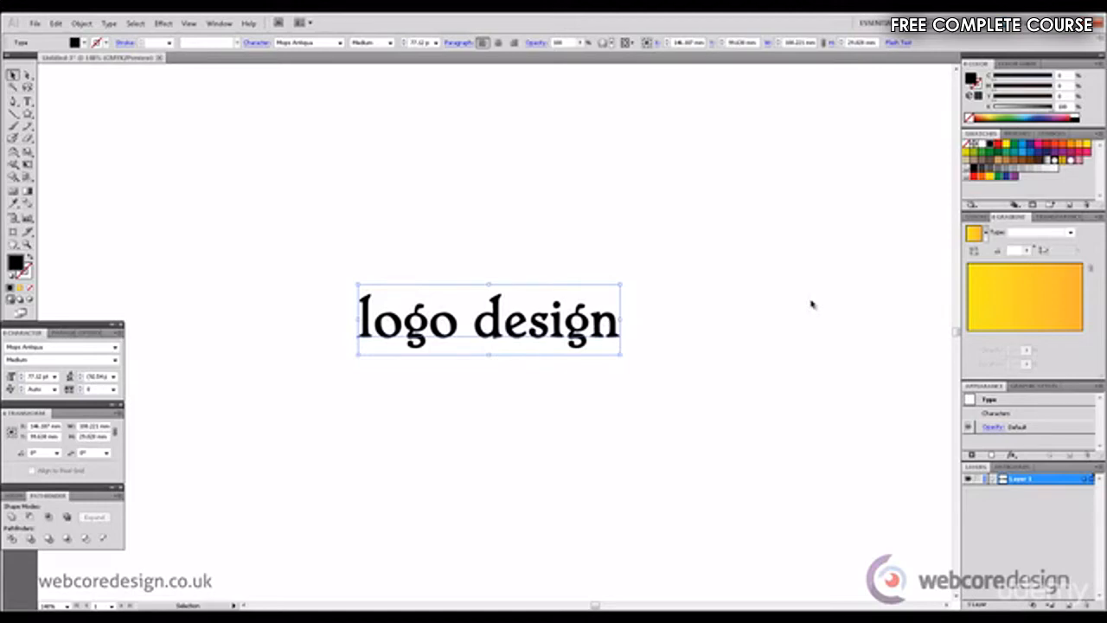
click(1043, 144)
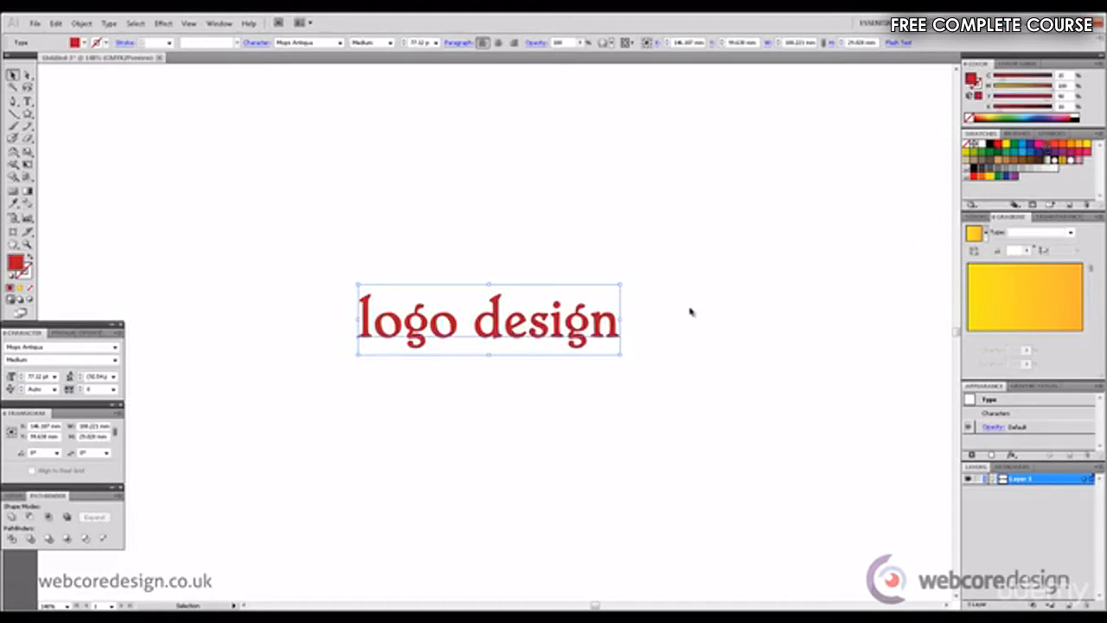
click(930, 303)
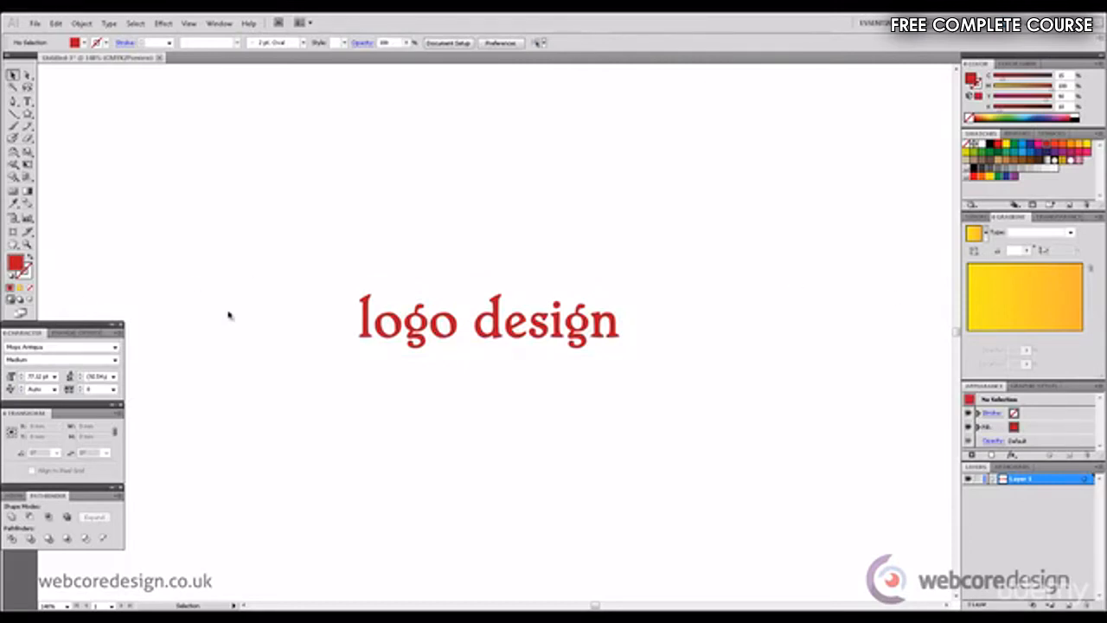
Set the font size of the red "logo design" text to 100 pt and move the text slightly up and to the left.
click(555, 334)
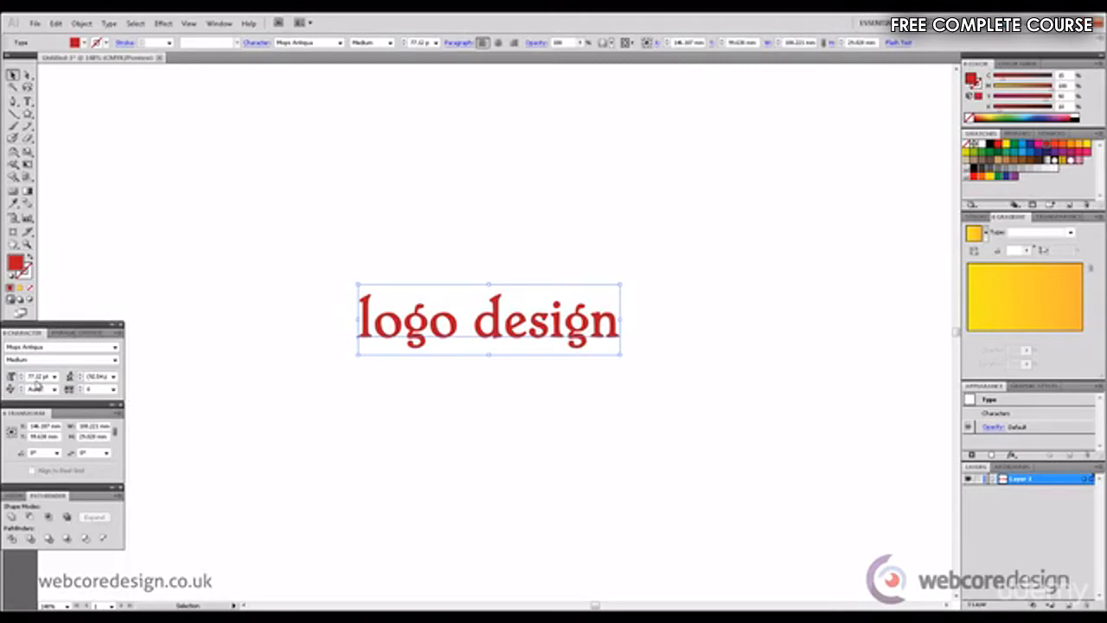
double_click(45, 377)
text(100)
key(Return)
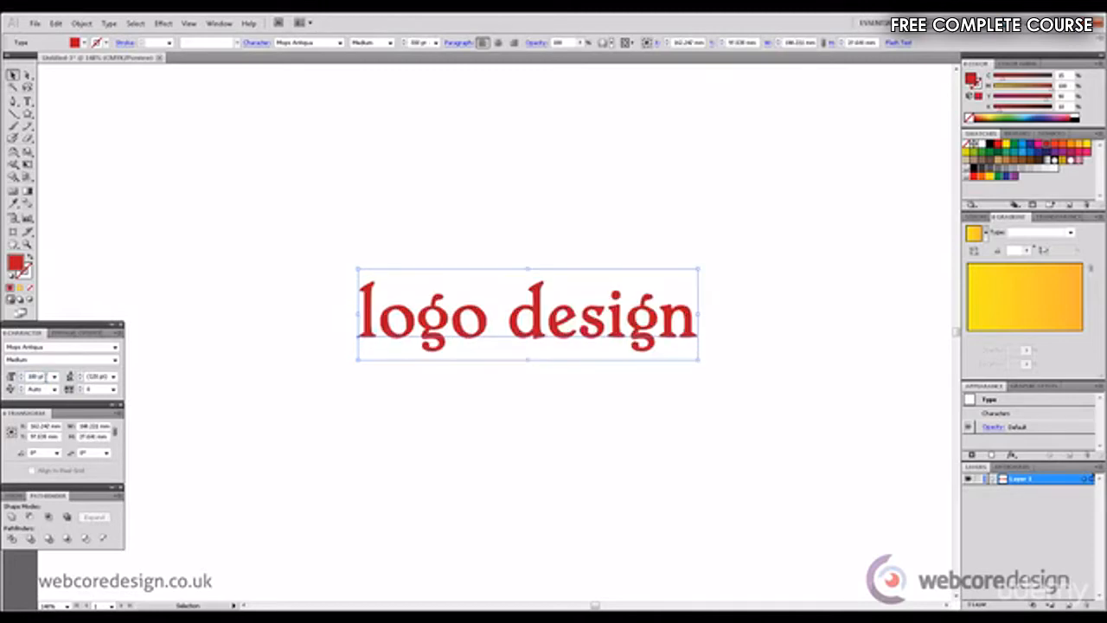
click(778, 208)
drag(645, 319, 628, 306)
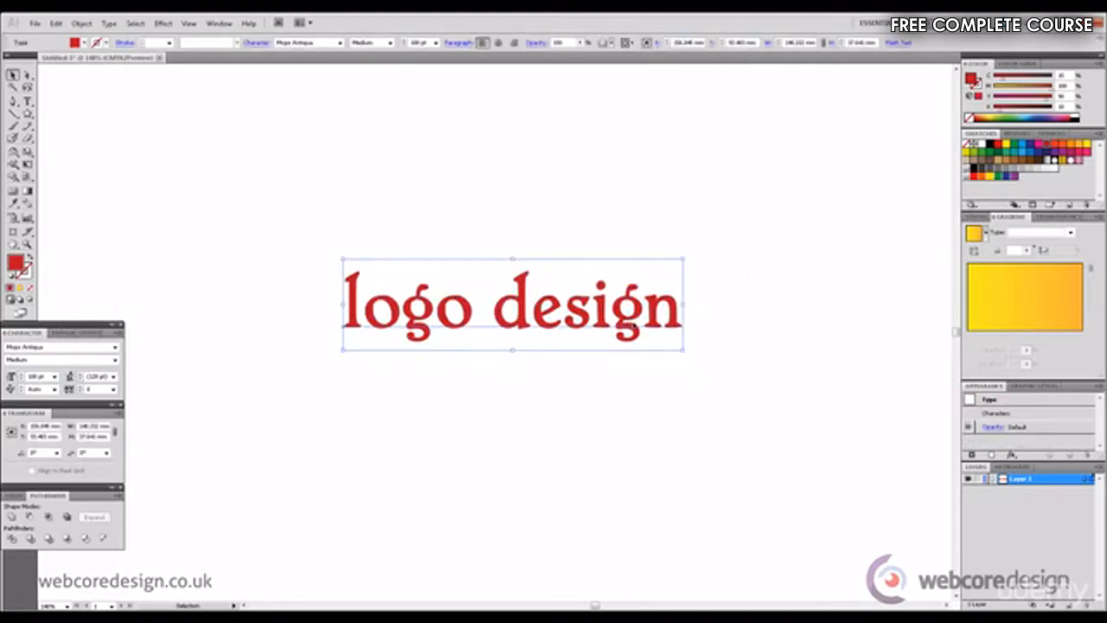
Tighten the tracking of the "logo design" text to -40 and deselect it.
click(101, 390)
text(40)
key(Return)
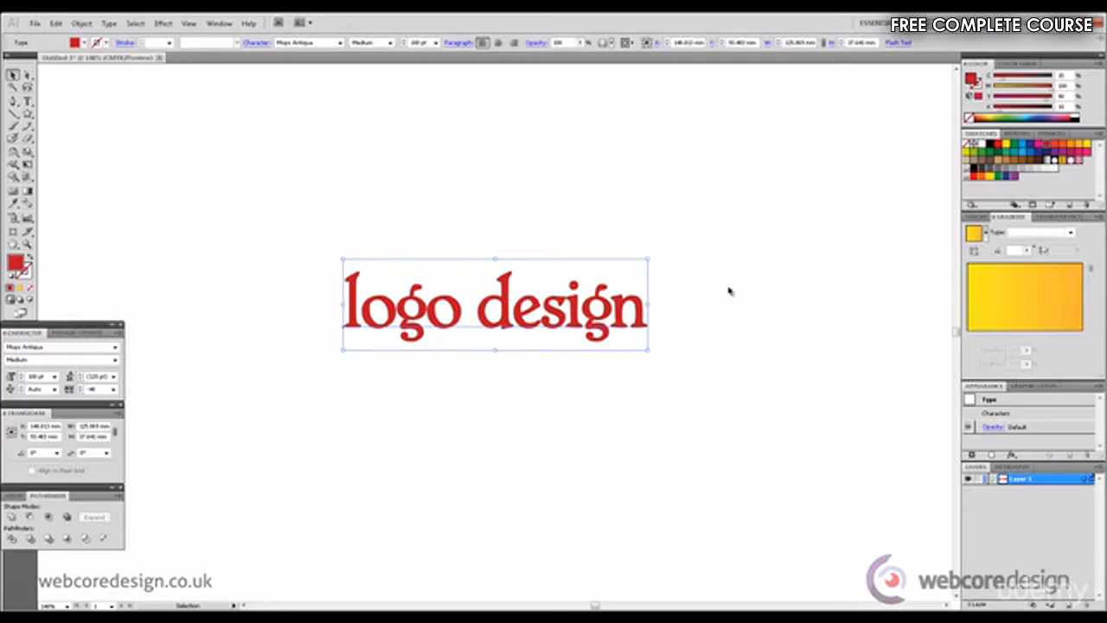
click(371, 202)
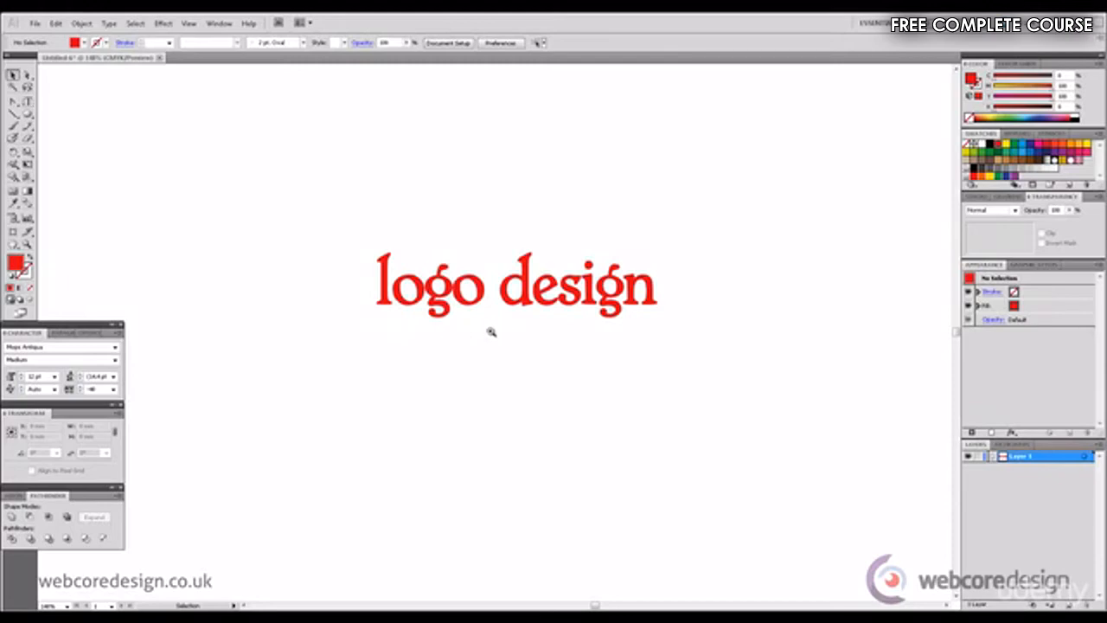
key(t)
click(28, 101)
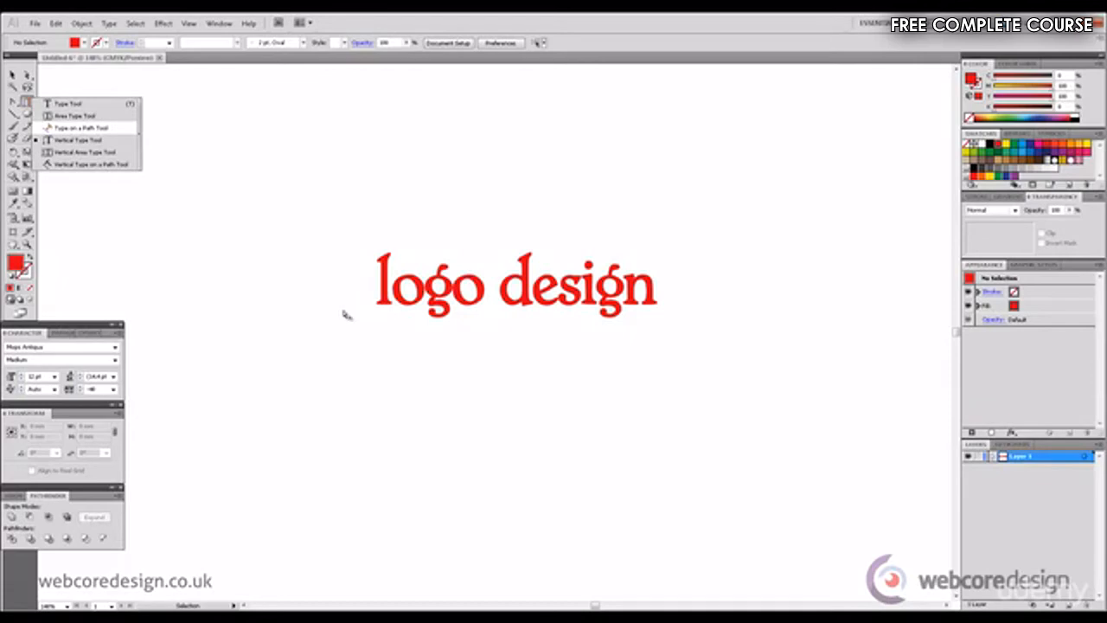
click(368, 319)
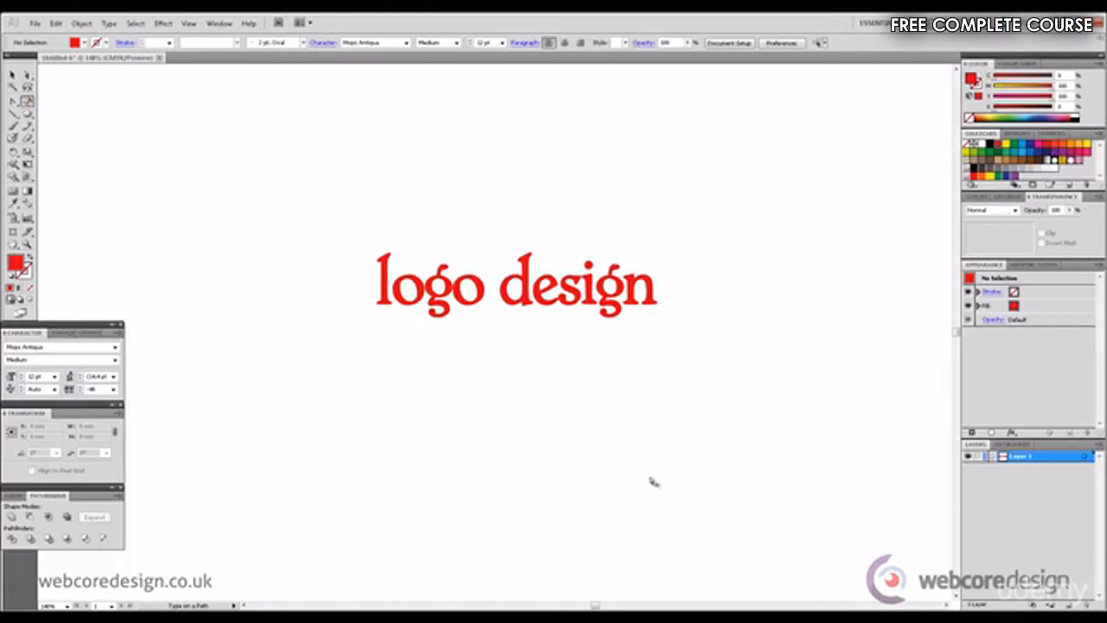
key(v)
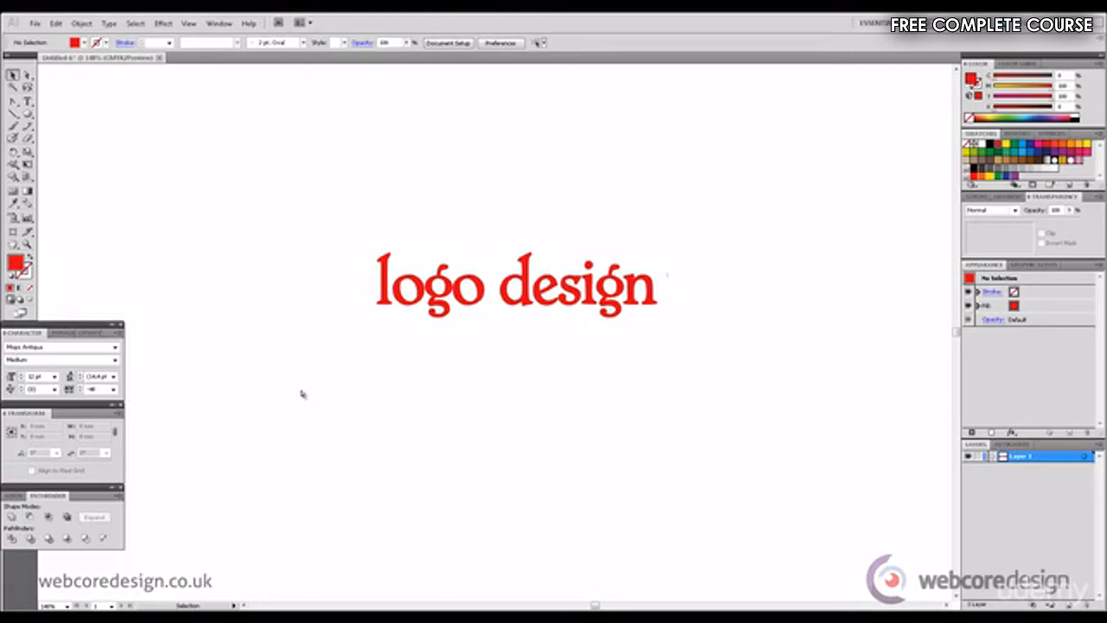
mouse_move(287, 204)
mouse_down()
mouse_move(470, 298)
mouse_move(834, 402)
mouse_up()
click(927, 424)
Draw an open S-shaped wave below the "logo design" text with the Pen tool, using no fill and a black stroke.
click(13, 102)
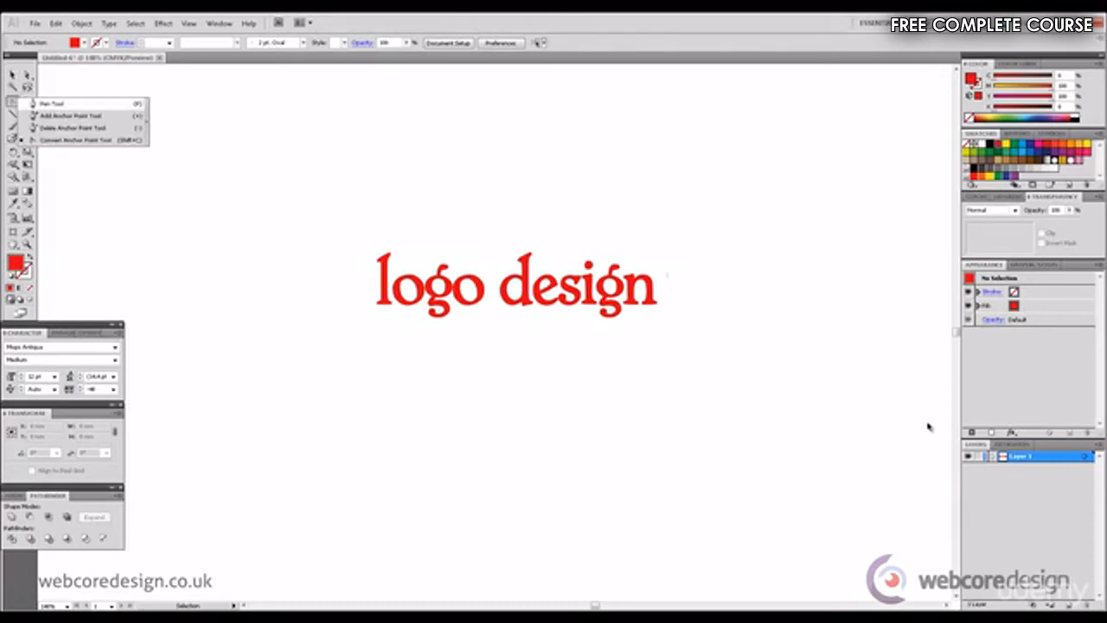
click(52, 103)
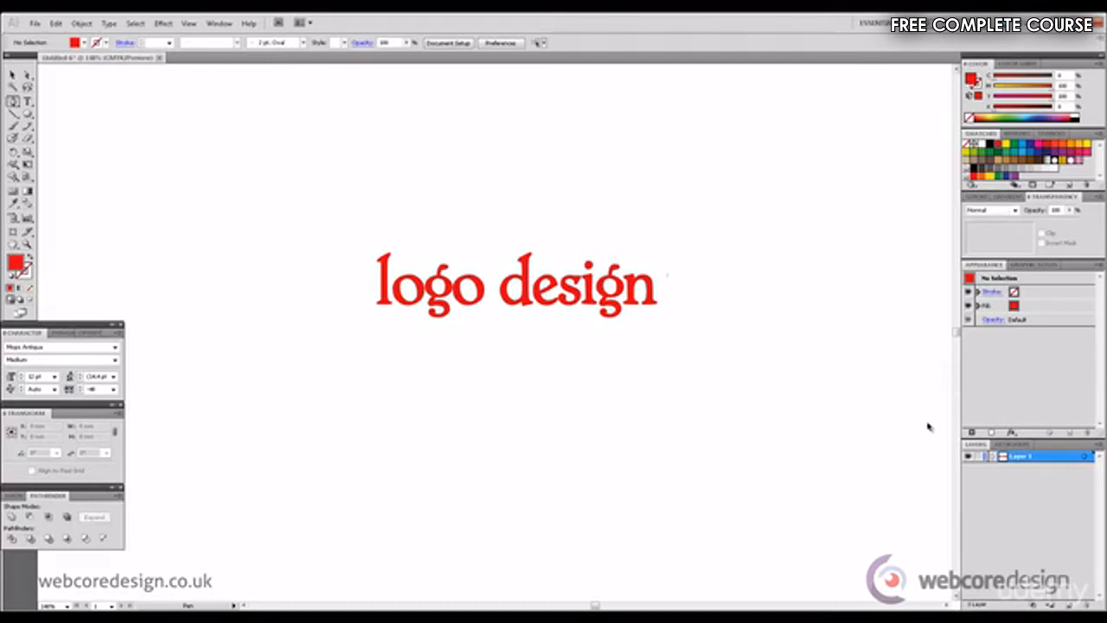
click(967, 145)
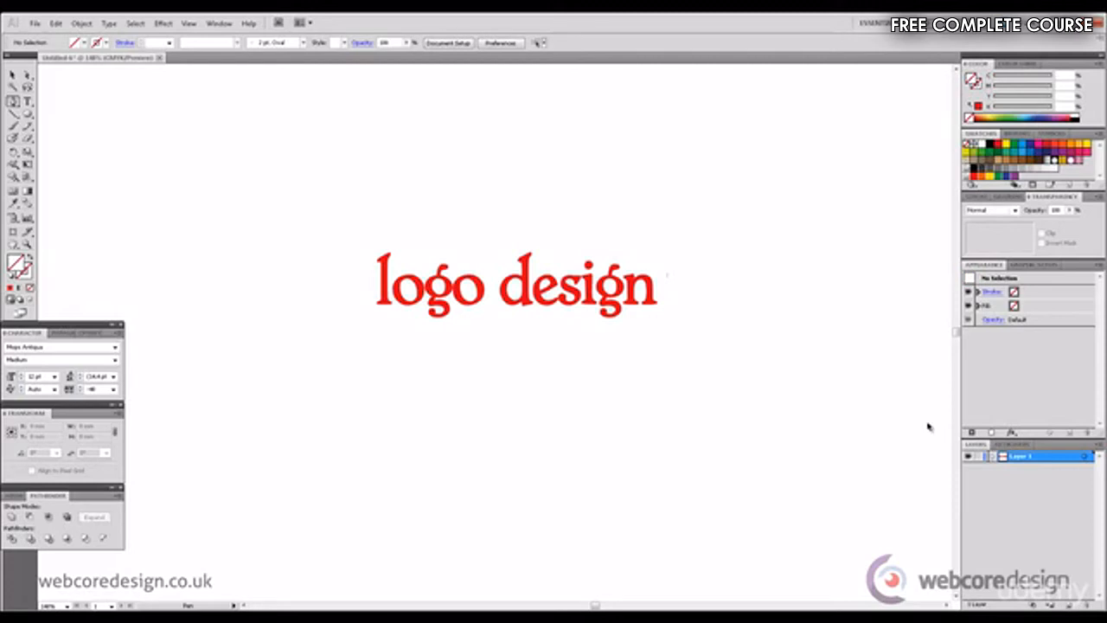
key(x)
click(991, 145)
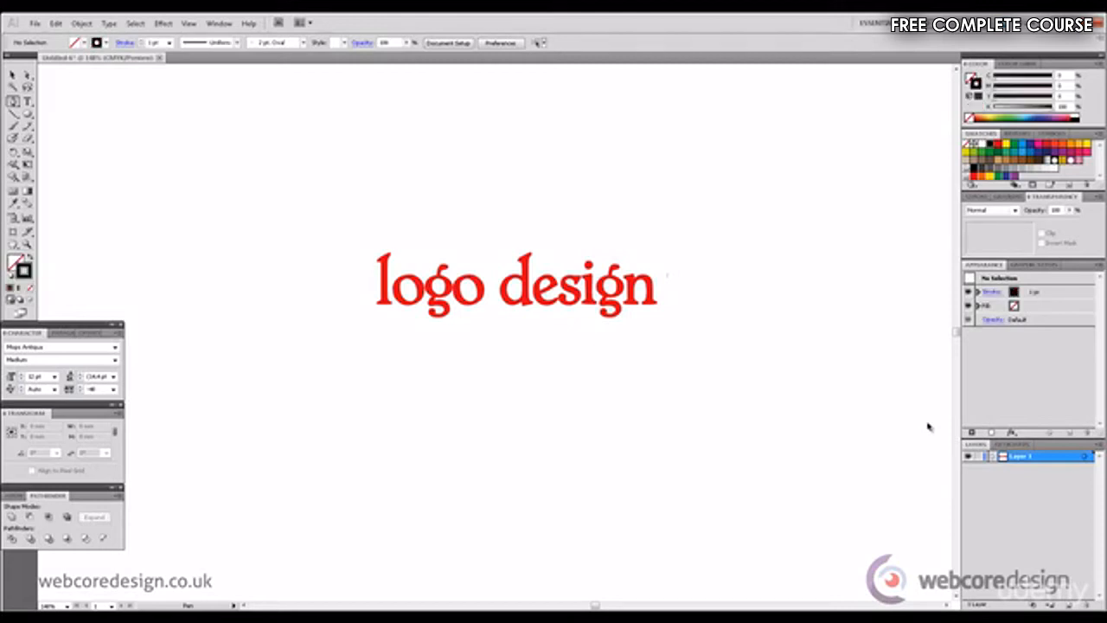
click(249, 461)
drag(440, 456, 551, 550)
click(699, 444)
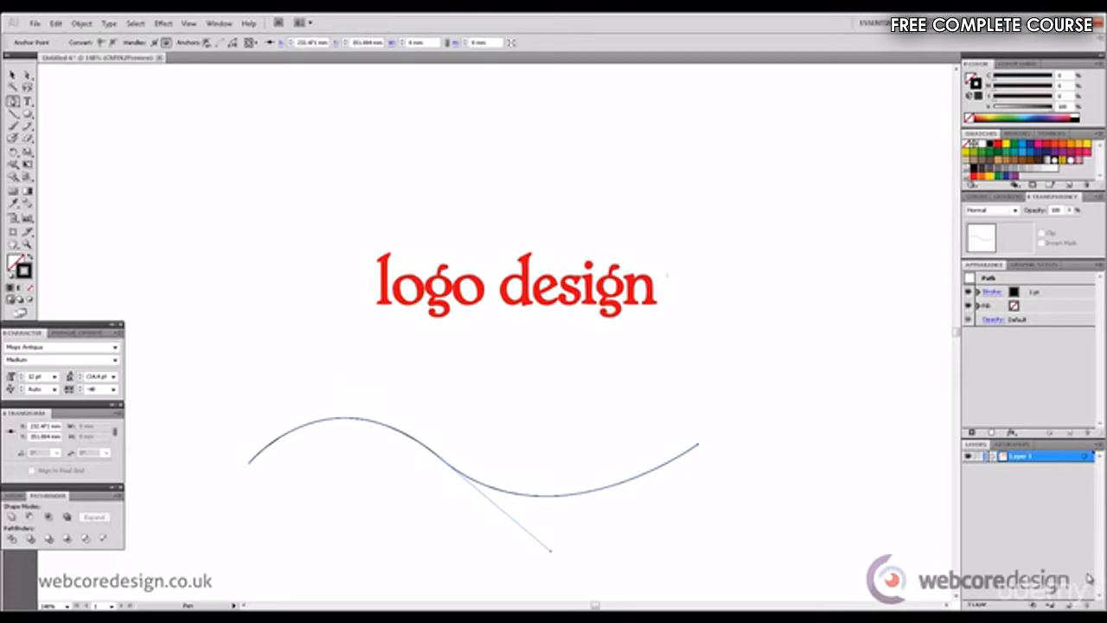
Add the text "logo design" along the wavy path with the Type on a Path tool, starting near its first crest.
click(27, 102)
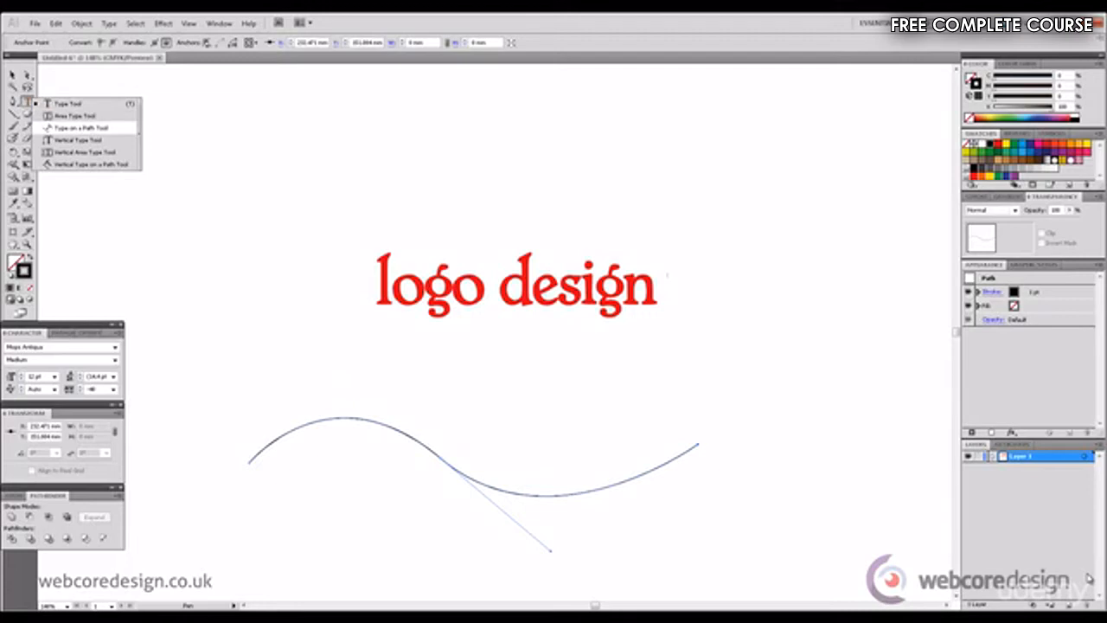
click(81, 127)
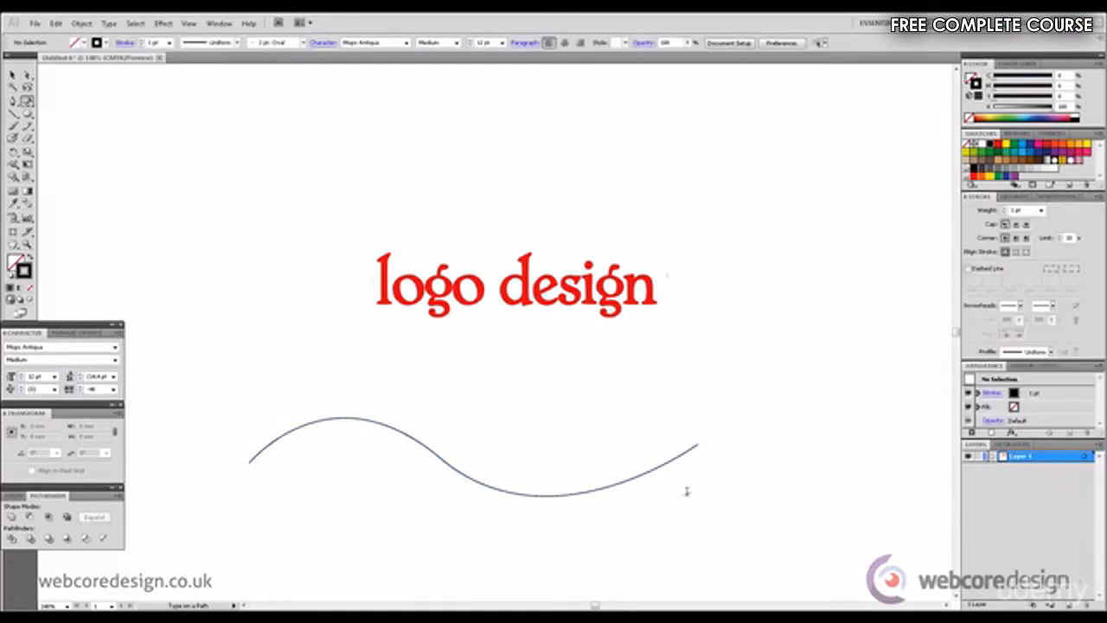
click(301, 425)
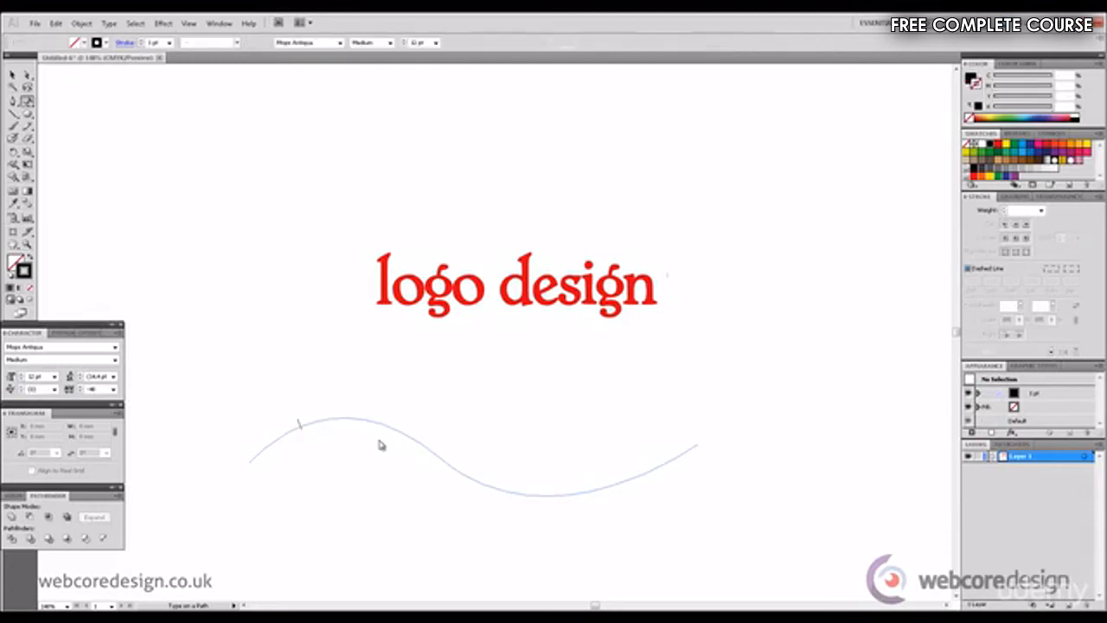
text(logo)
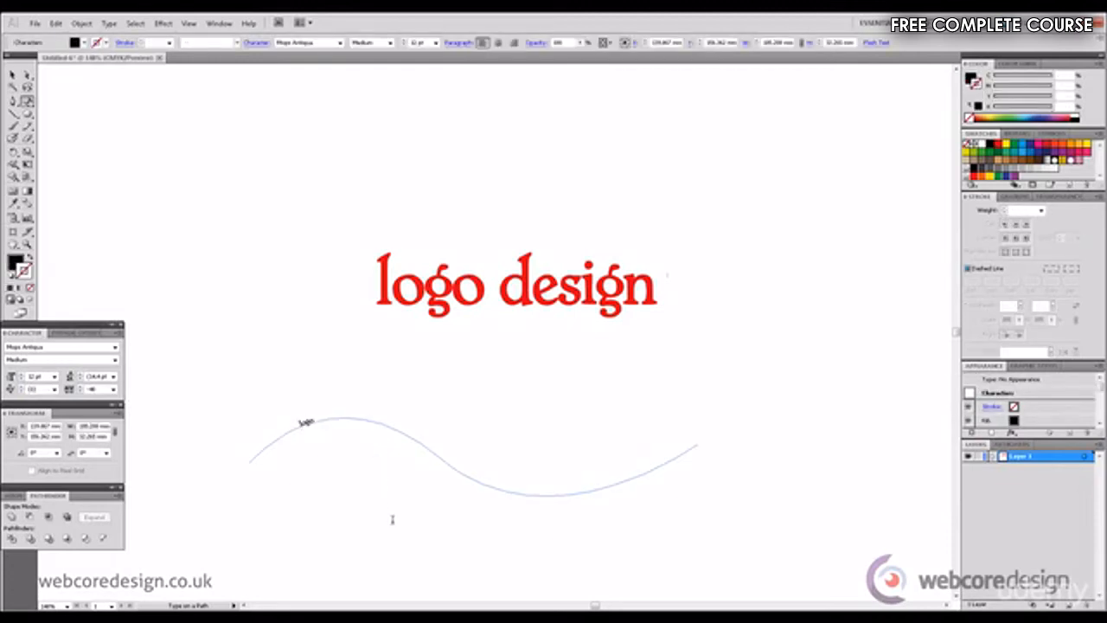
text( design)
Enlarge the "logo design" text on the wavy path to 120 pt and deselect it.
drag(299, 423, 350, 410)
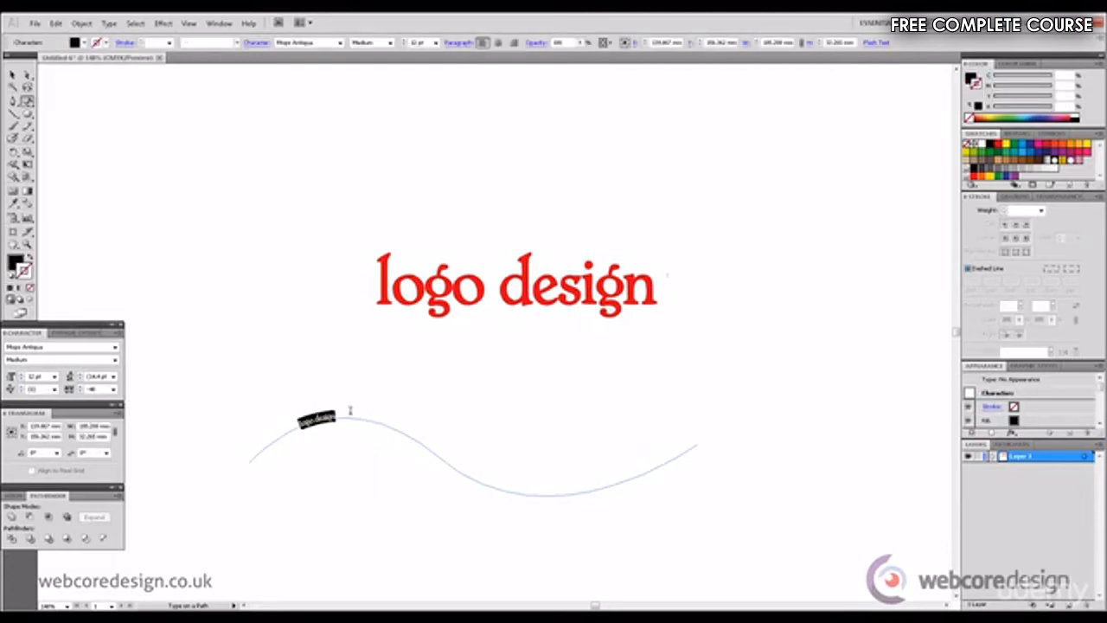
click(21, 374)
click(20, 374)
click(20, 375)
click(20, 375)
click(21, 376)
click(20, 376)
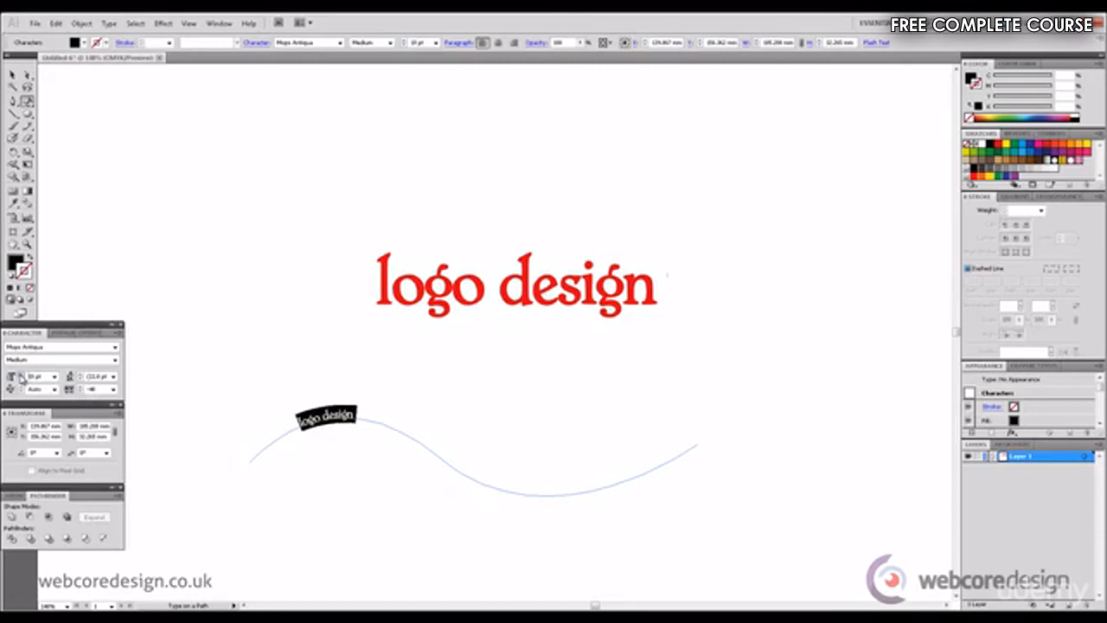
click(21, 375)
click(21, 375)
click(21, 375)
click(21, 375)
click(21, 375)
click(21, 375)
click(20, 375)
click(21, 376)
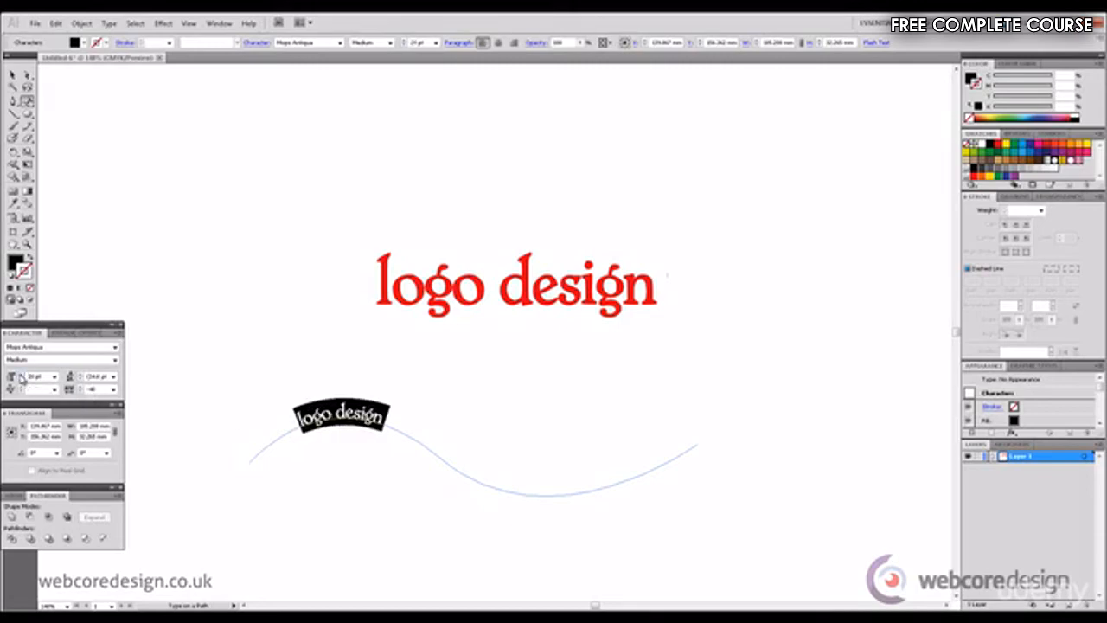
click(21, 375)
click(21, 376)
click(21, 375)
click(21, 375)
click(21, 376)
click(21, 376)
click(21, 375)
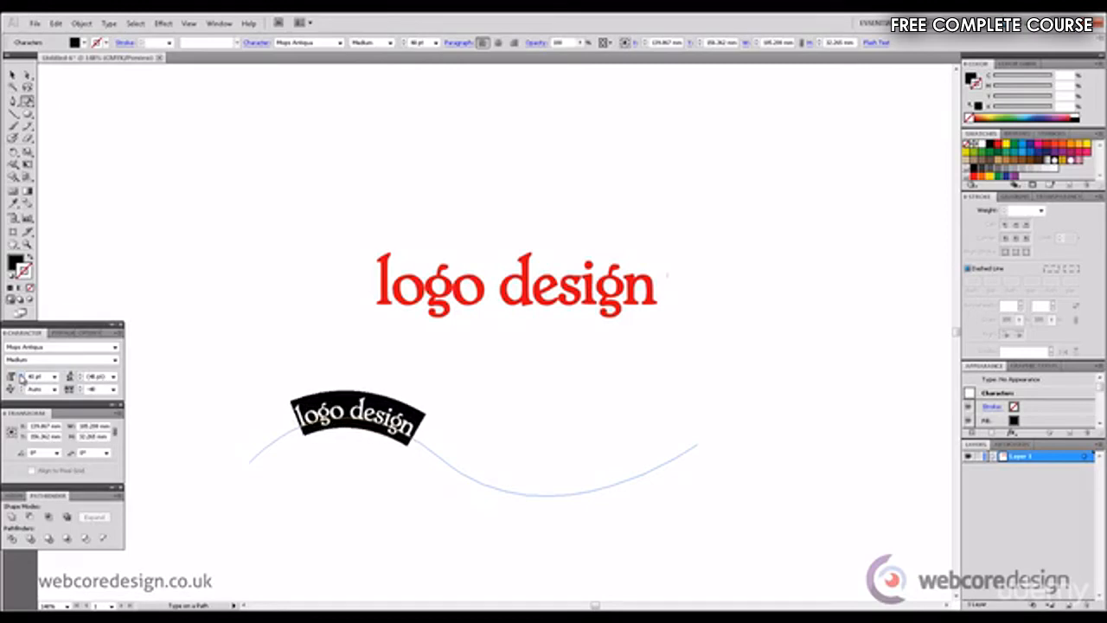
click(21, 375)
click(21, 375)
click(20, 375)
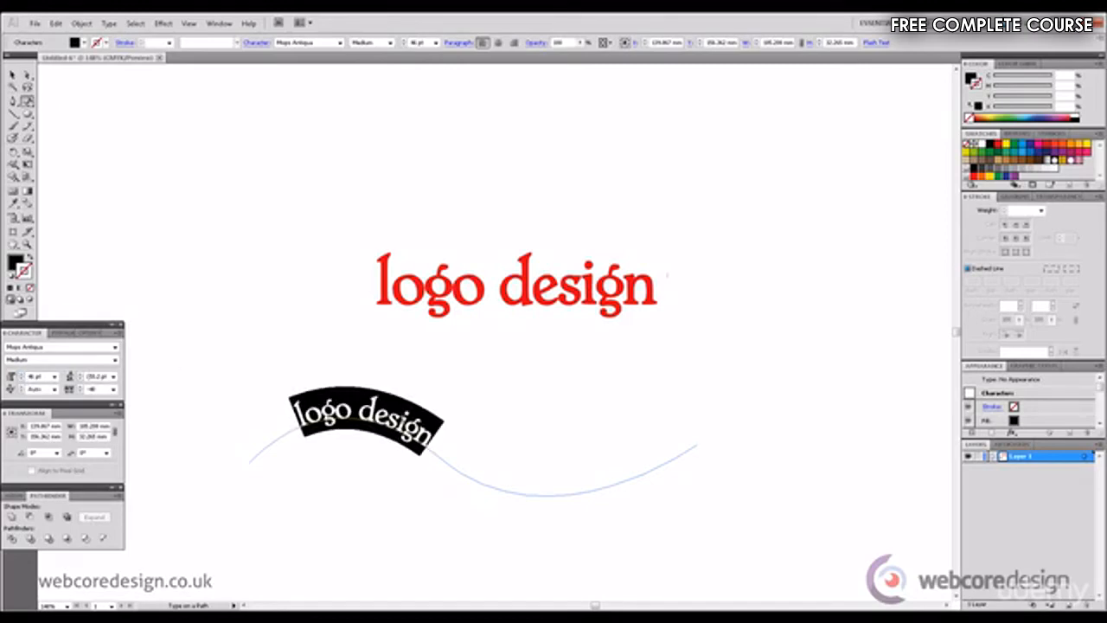
click(21, 375)
click(21, 375)
click(21, 376)
click(21, 375)
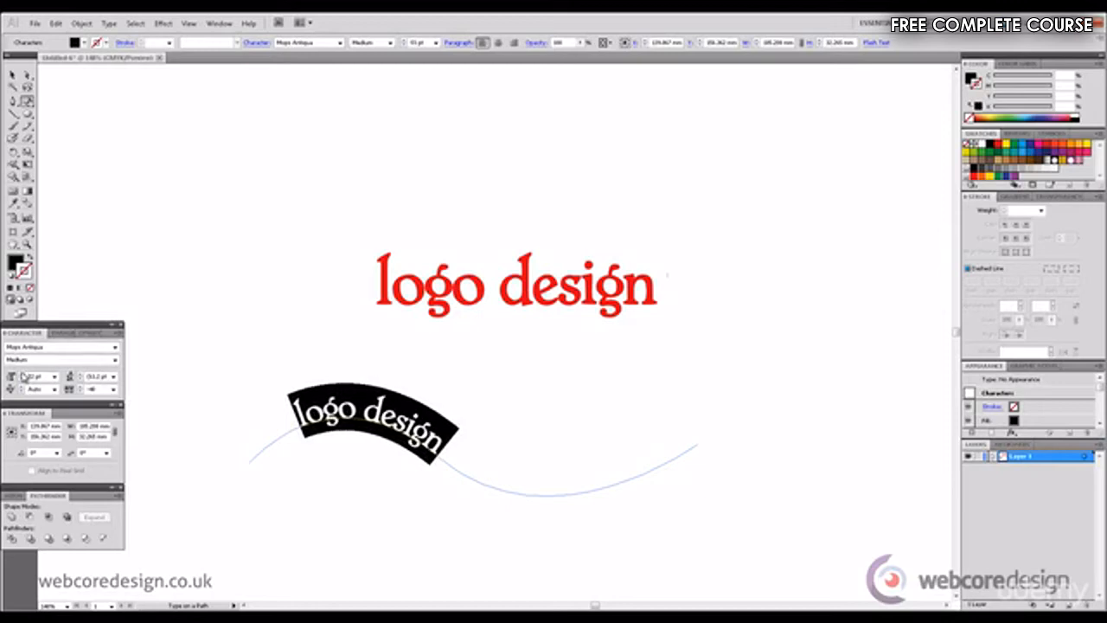
click(20, 376)
click(20, 375)
click(21, 376)
click(21, 376)
click(21, 376)
click(20, 375)
click(21, 375)
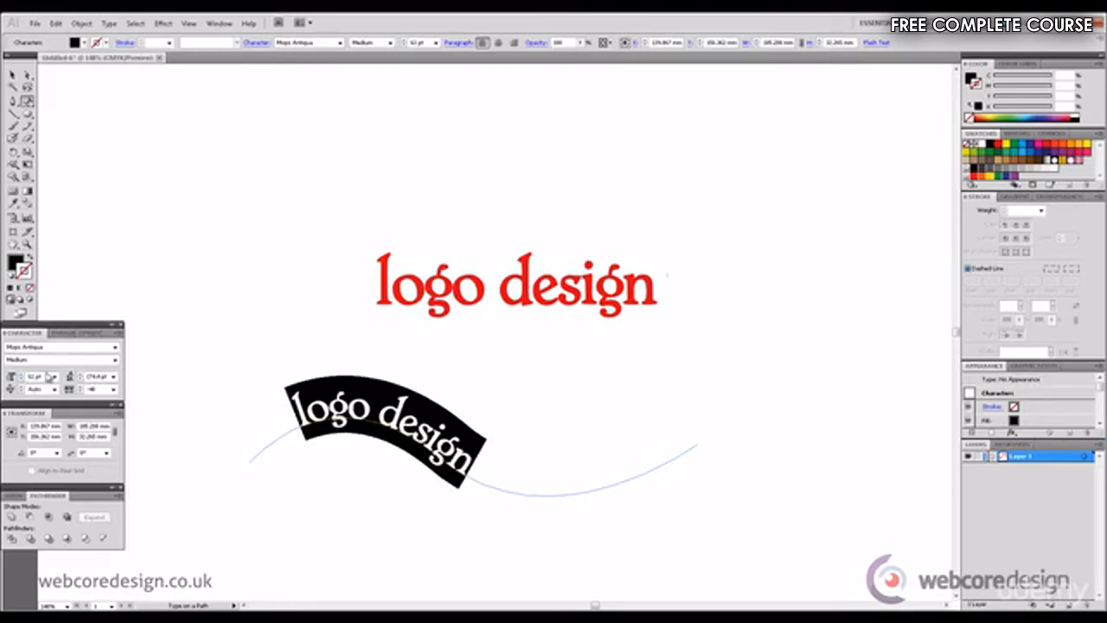
text(120)
key(Return)
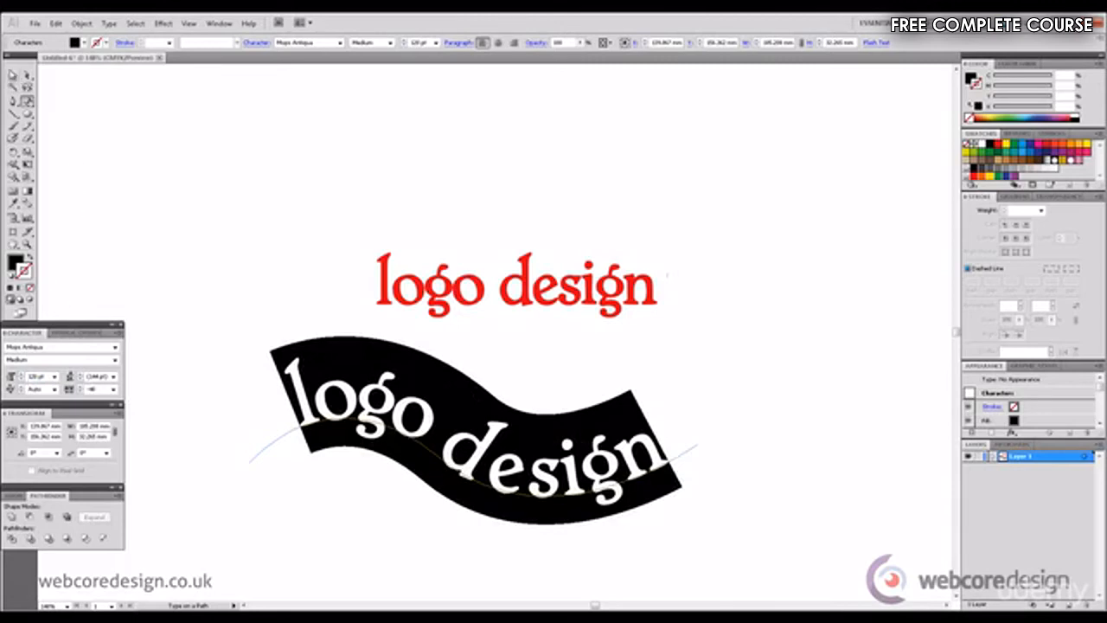
click(13, 75)
click(268, 231)
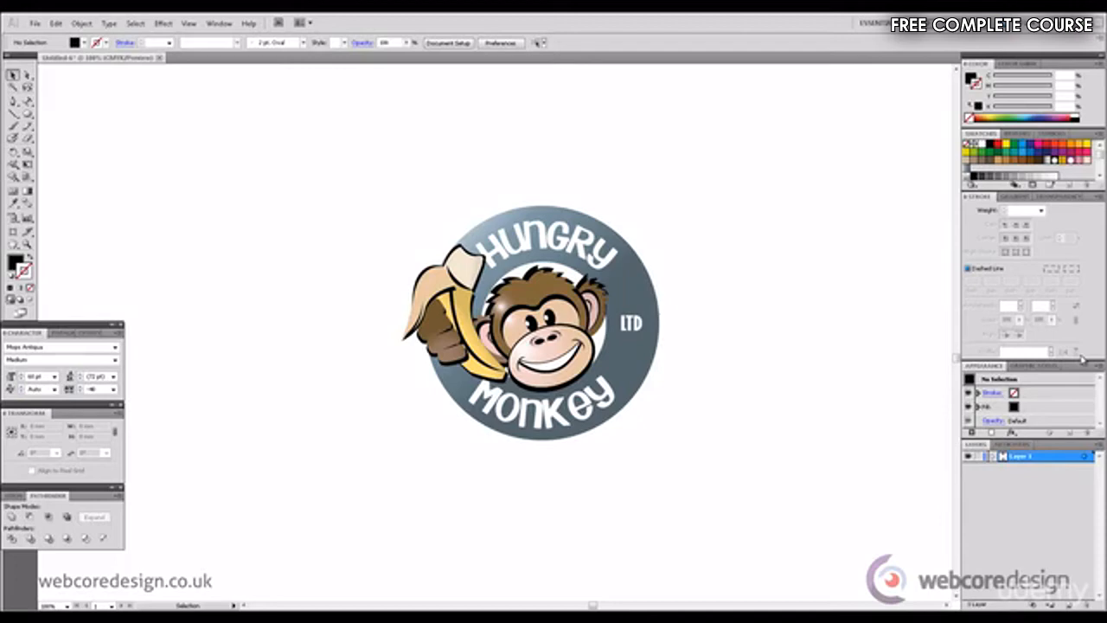
Move the whole Hungry Monkey logo to the left side of the artboard and deselect it.
drag(415, 185, 696, 465)
drag(597, 371, 360, 372)
click(484, 475)
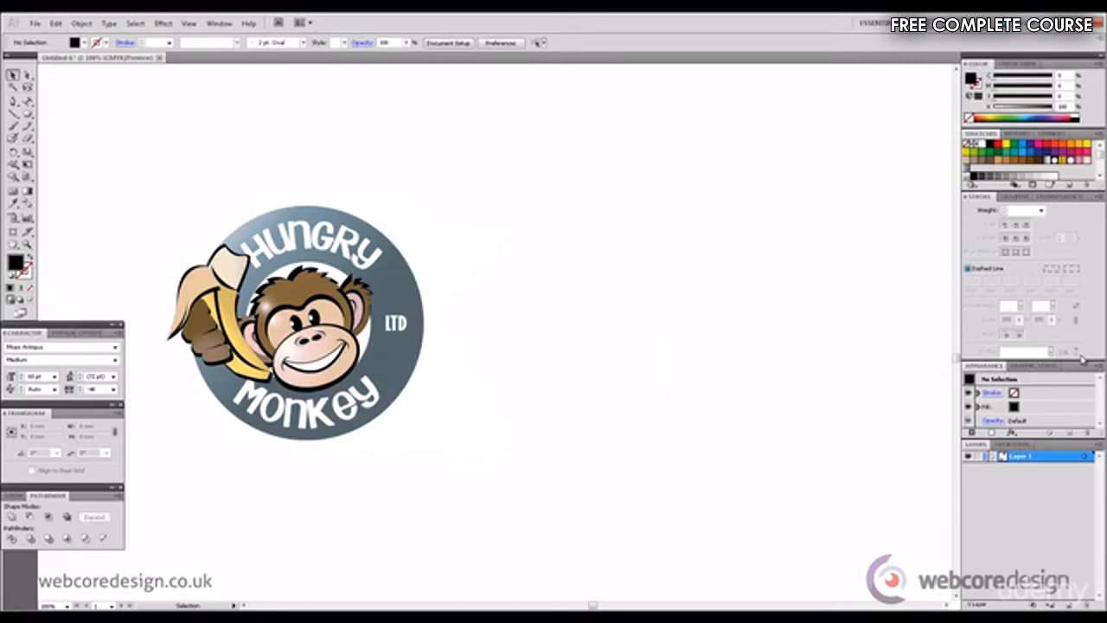
Draw a circle about 147 mm in diameter to the right of the monkey logo, with no fill and a black stroke.
key(slash)
key(x)
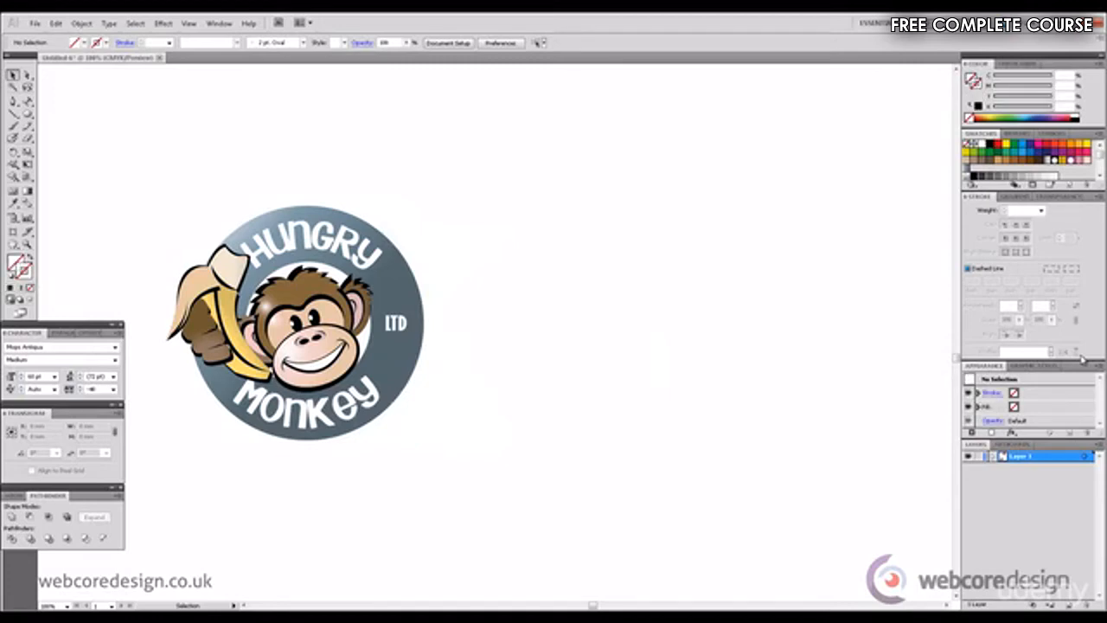
key(comma)
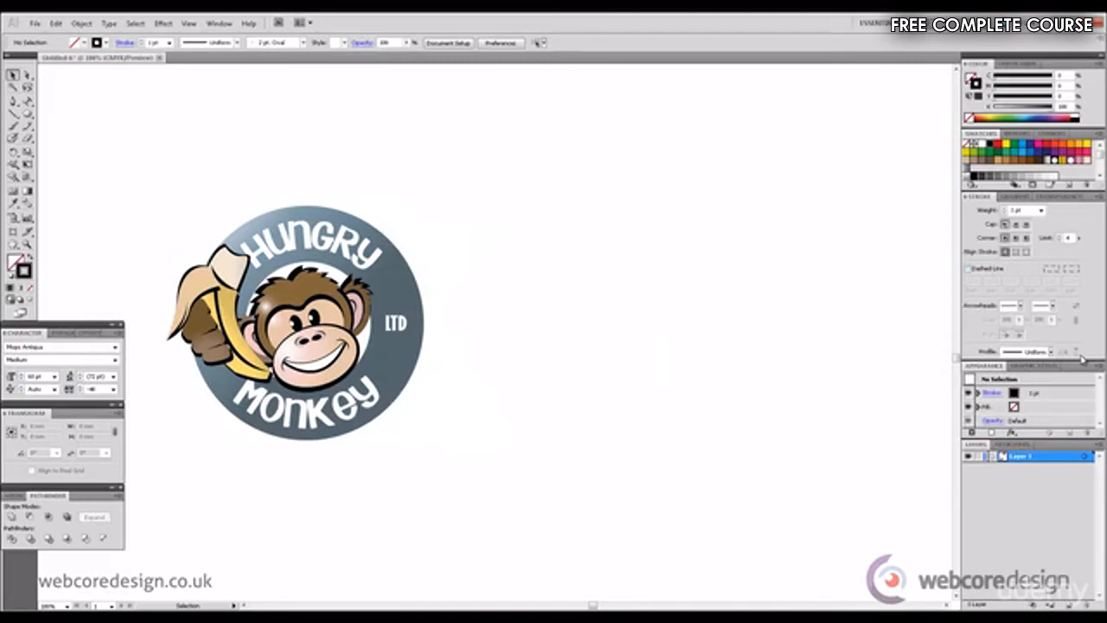
key(l)
drag(566, 222, 809, 467)
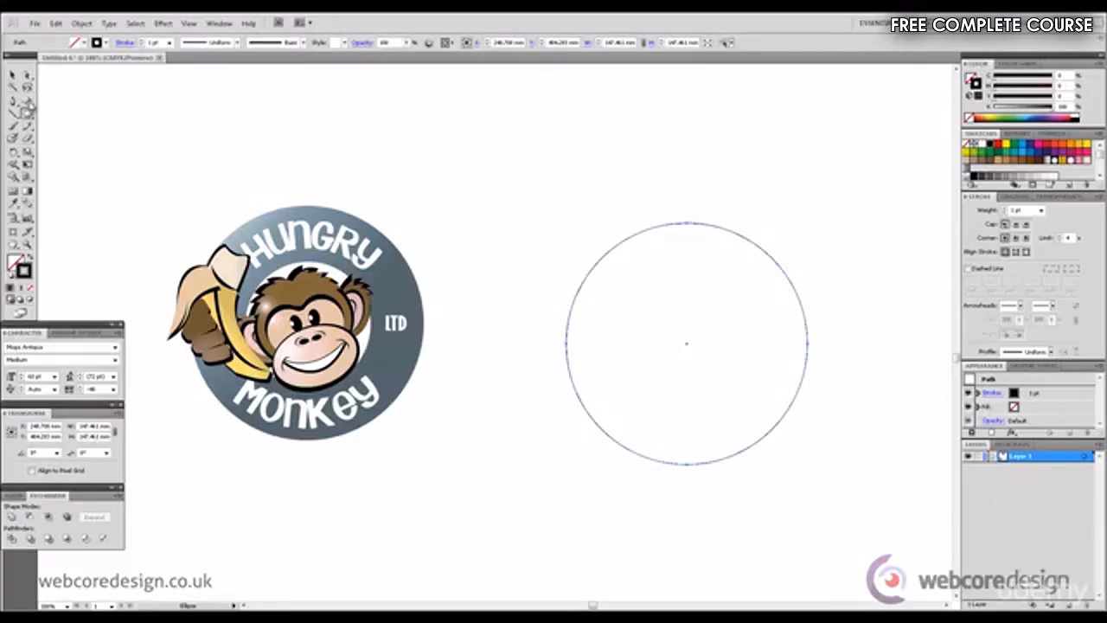
Add the text "logo design logo design" around the outside of the circle's upper arc with the Type on a Path tool.
drag(29, 101, 81, 131)
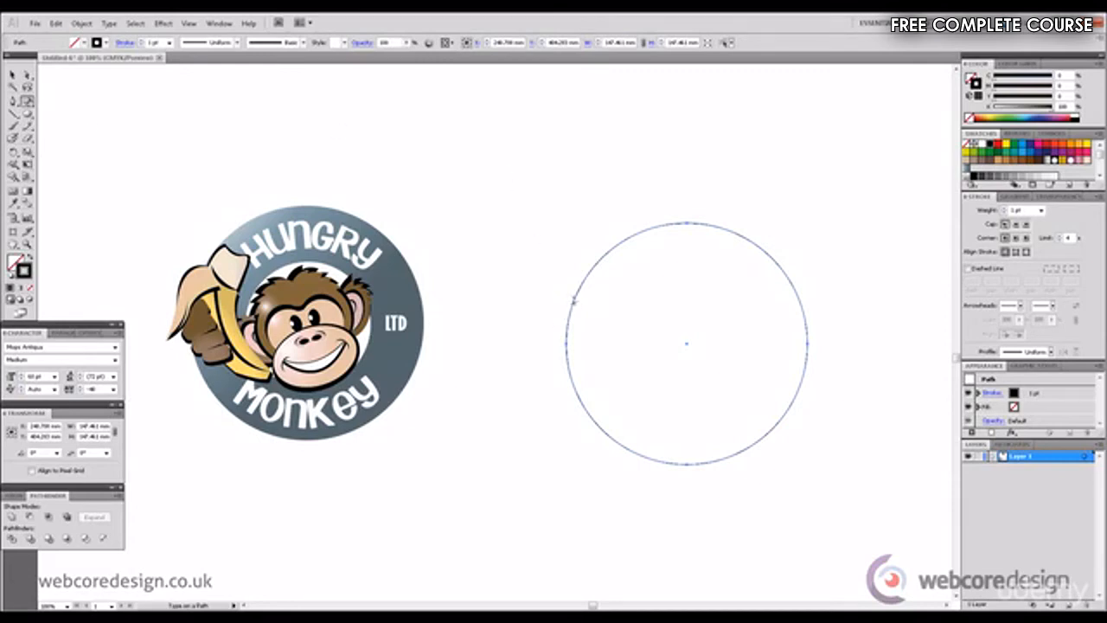
click(576, 291)
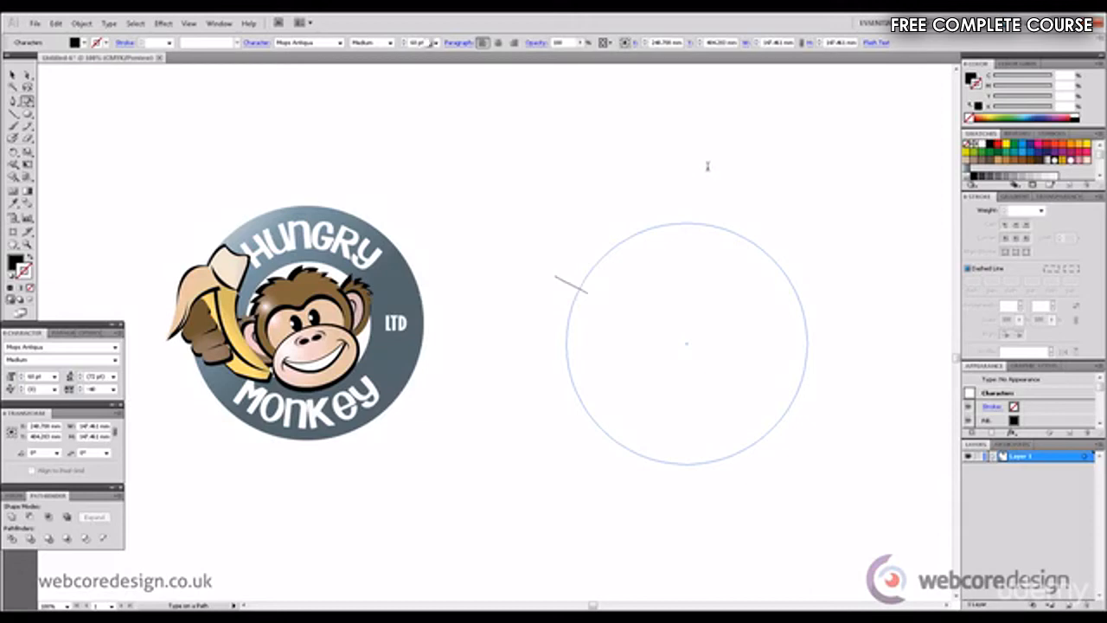
text(logo de)
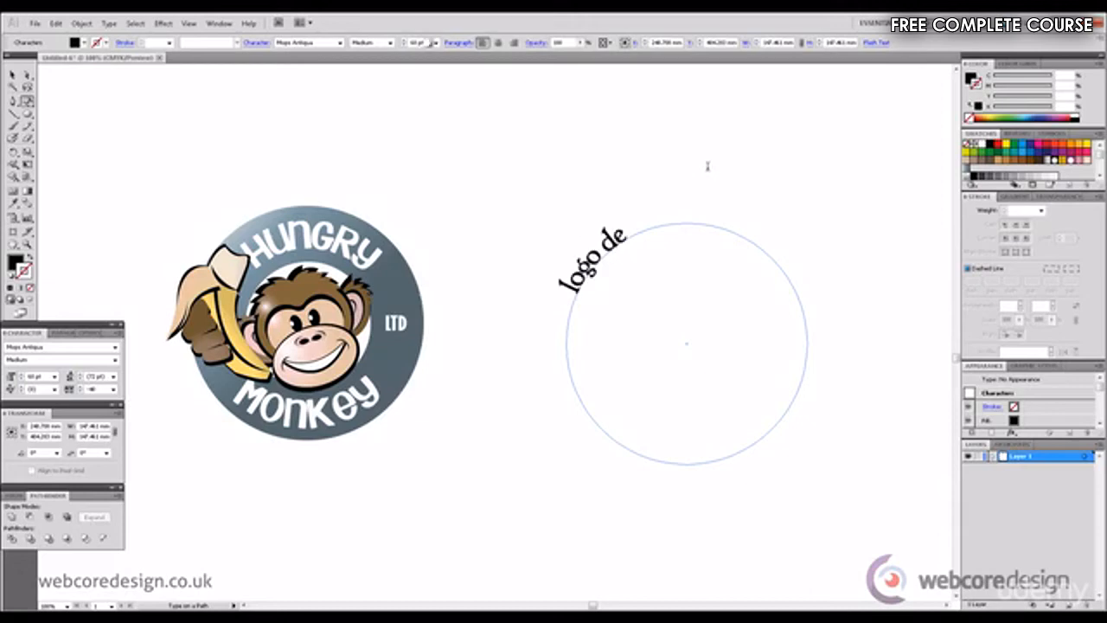
text(sign)
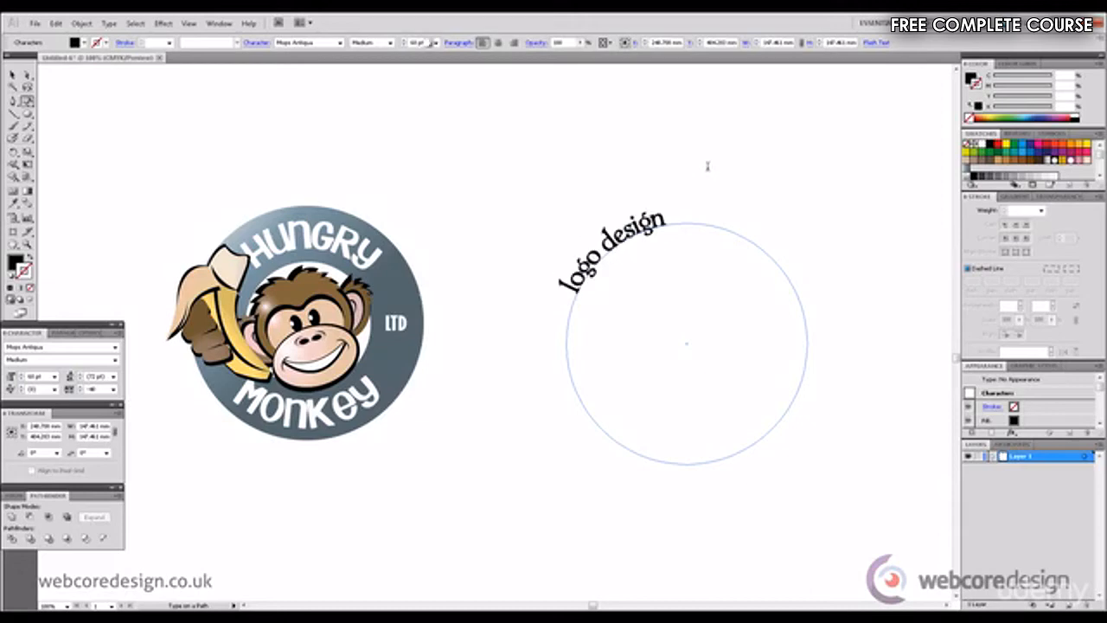
text( logo design)
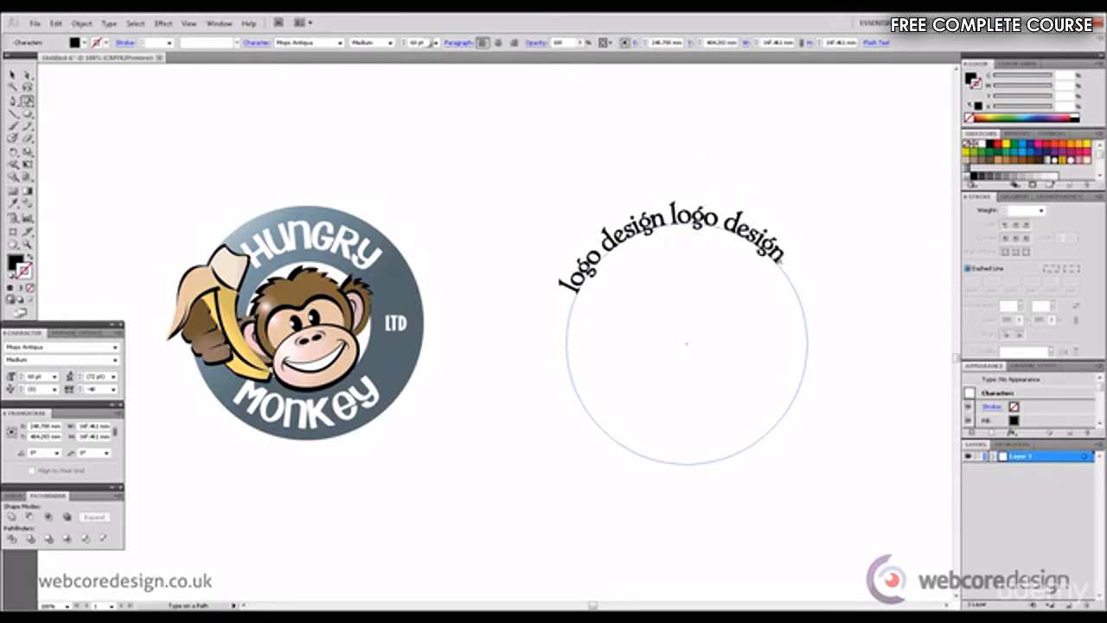
Rotate the circular "logo design logo design" text about 10° clockwise so it is centred over the top of the circle, and deselect it.
drag(783, 257, 565, 184)
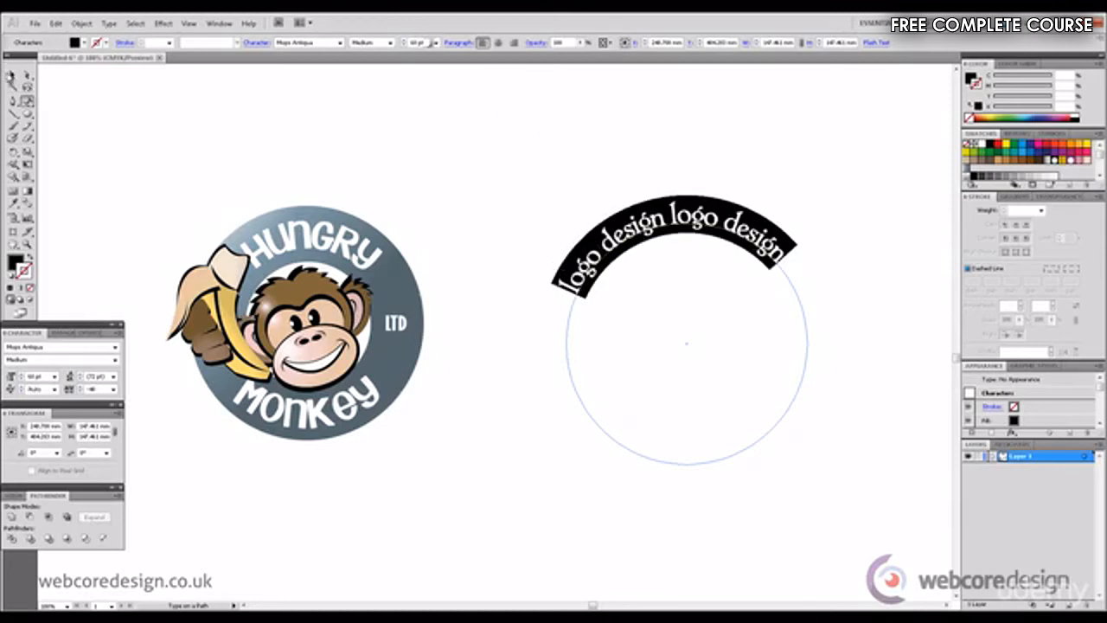
click(12, 75)
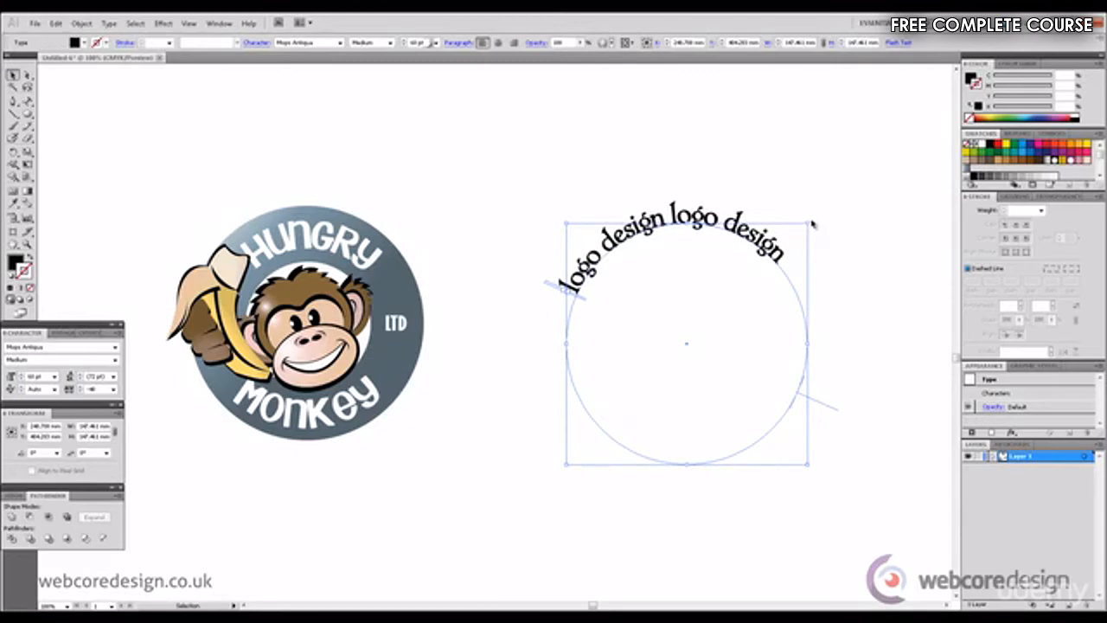
drag(810, 221, 849, 229)
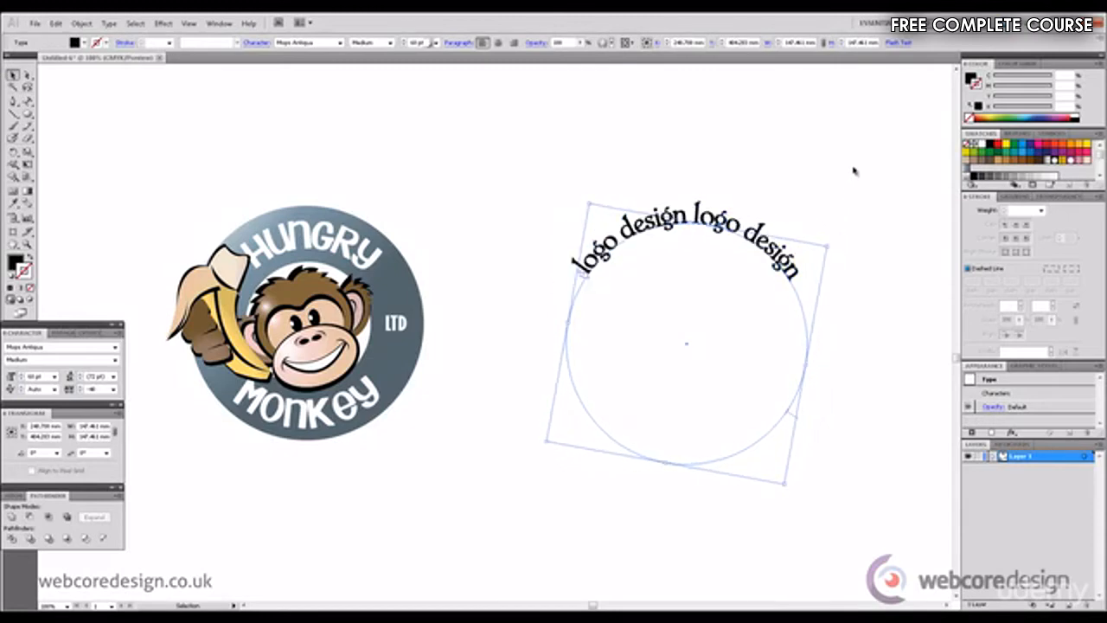
click(853, 167)
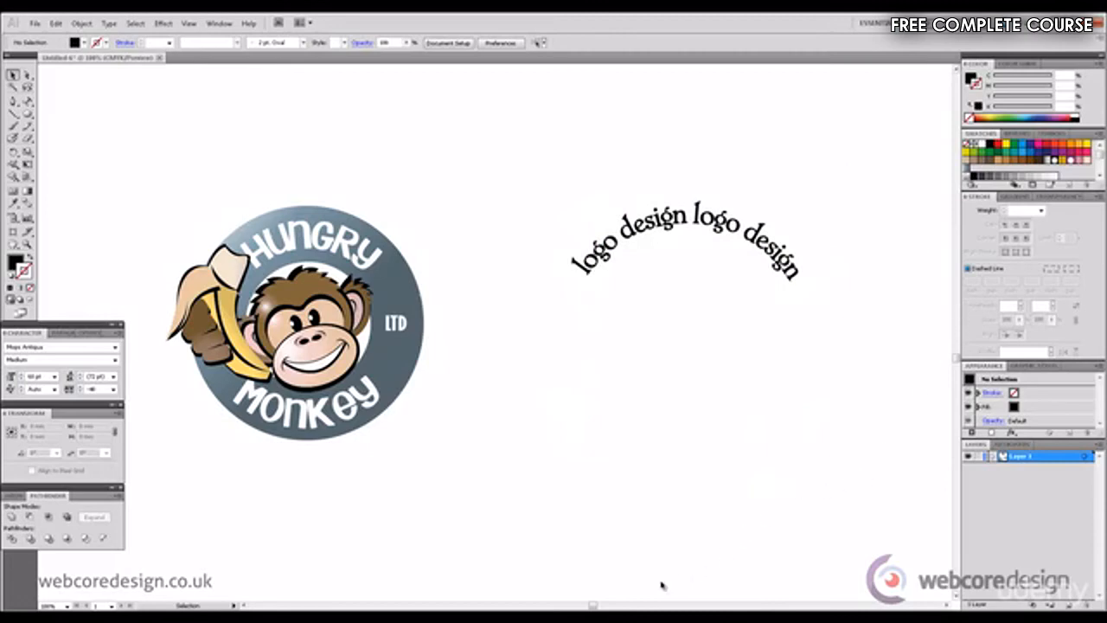
Duplicate the arched text to the right of the original and rotate the copy so its wording runs along the bottom of its circle.
drag(594, 605, 621, 606)
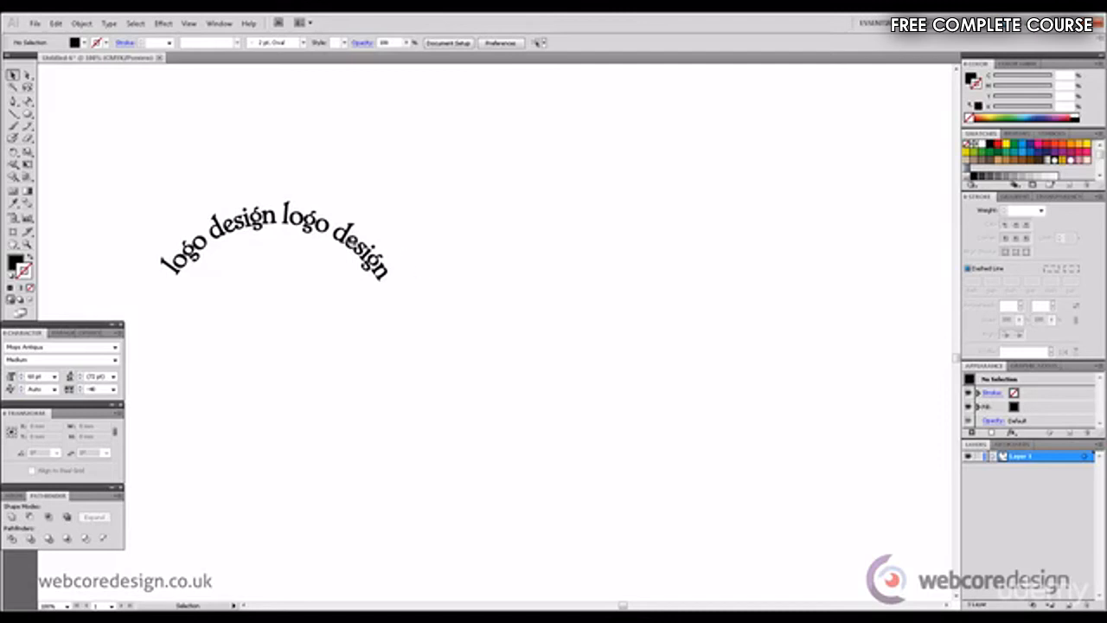
drag(353, 244, 705, 252)
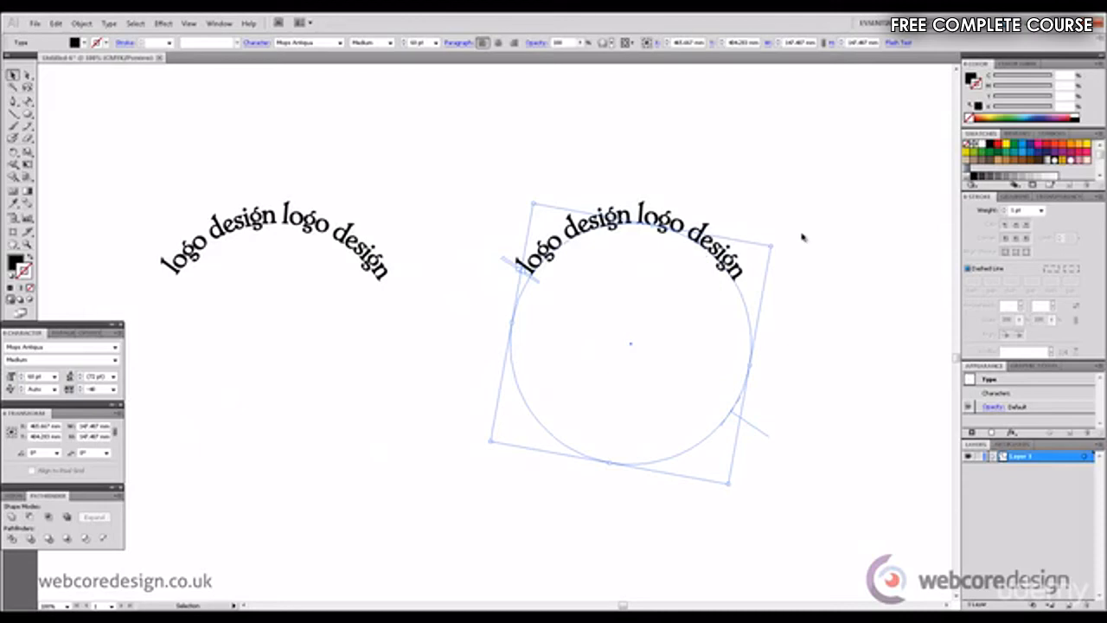
drag(776, 243, 485, 489)
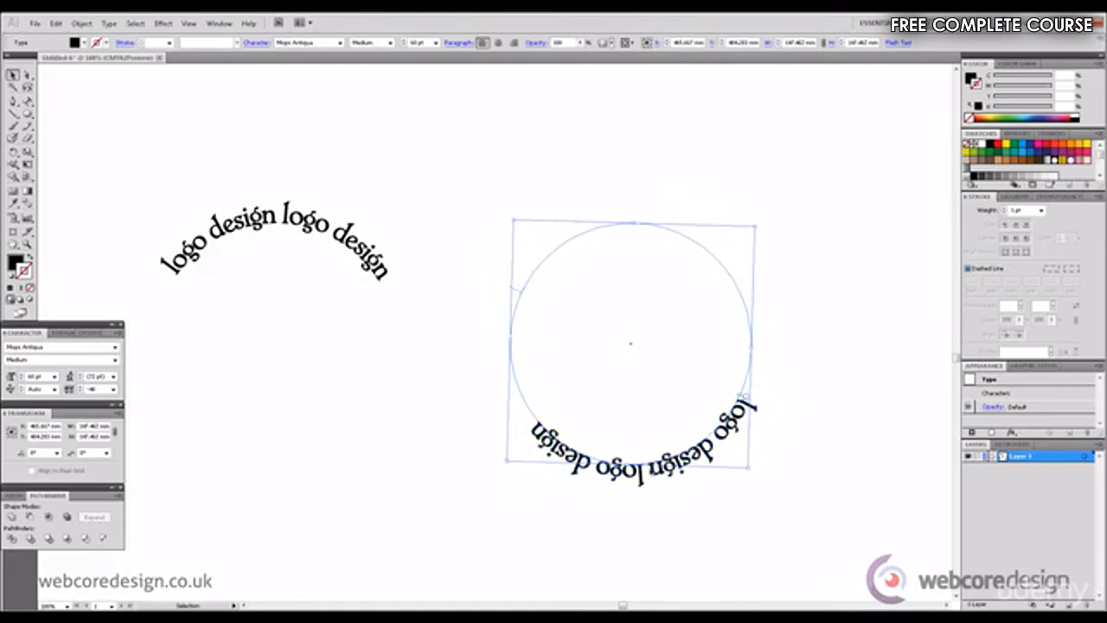
Move the rotated copy back under the original arched text to form a ring, and fine-tune the copy's rotation.
drag(653, 468, 297, 449)
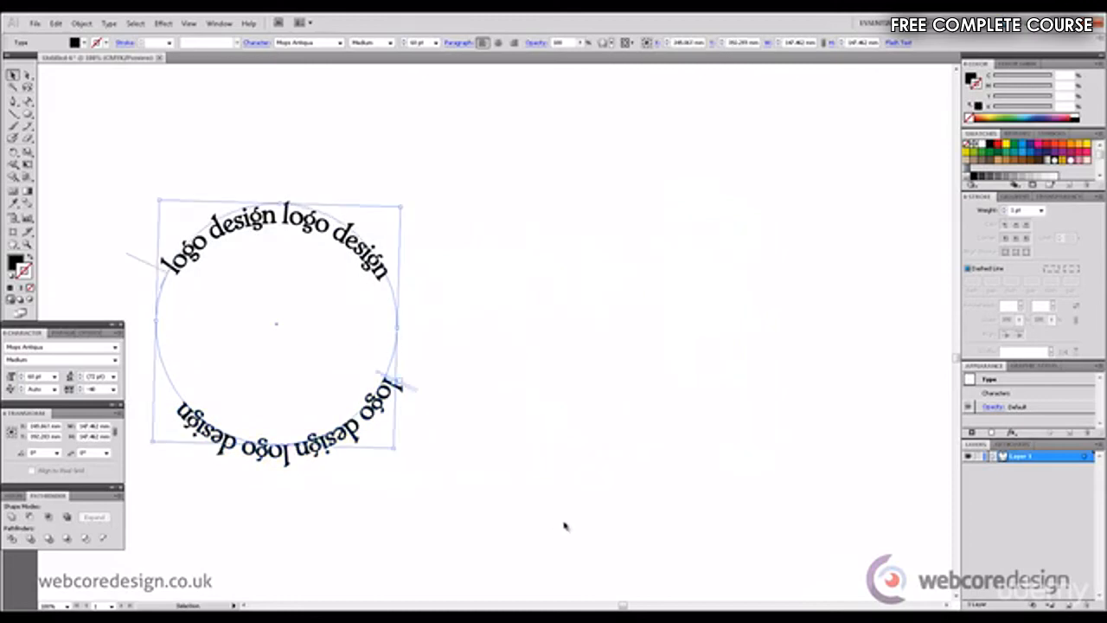
drag(622, 605, 589, 605)
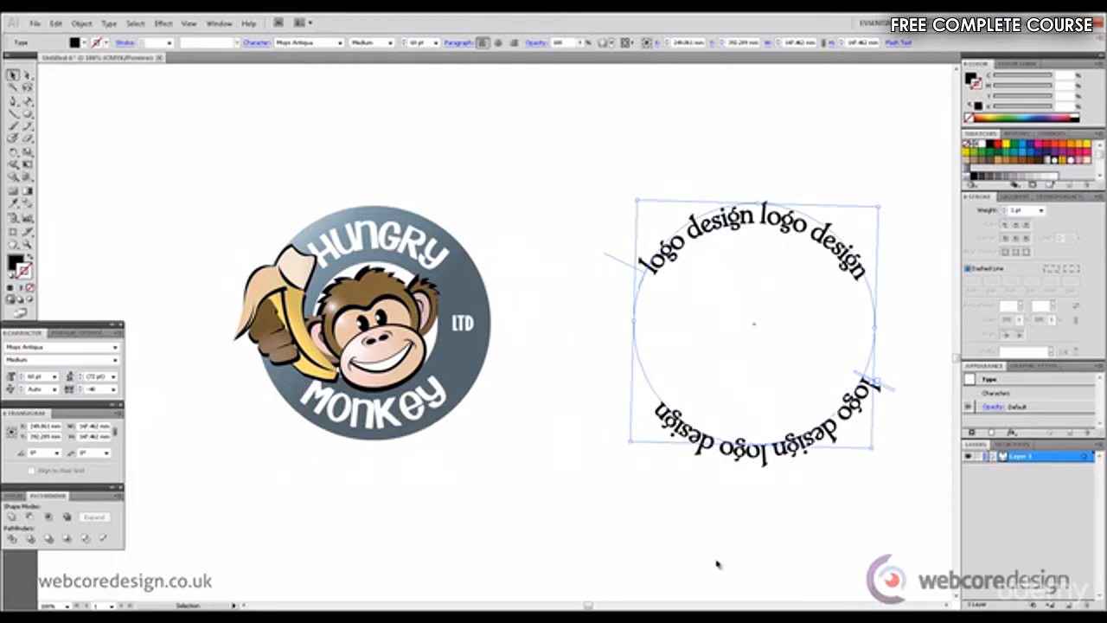
drag(881, 461, 884, 494)
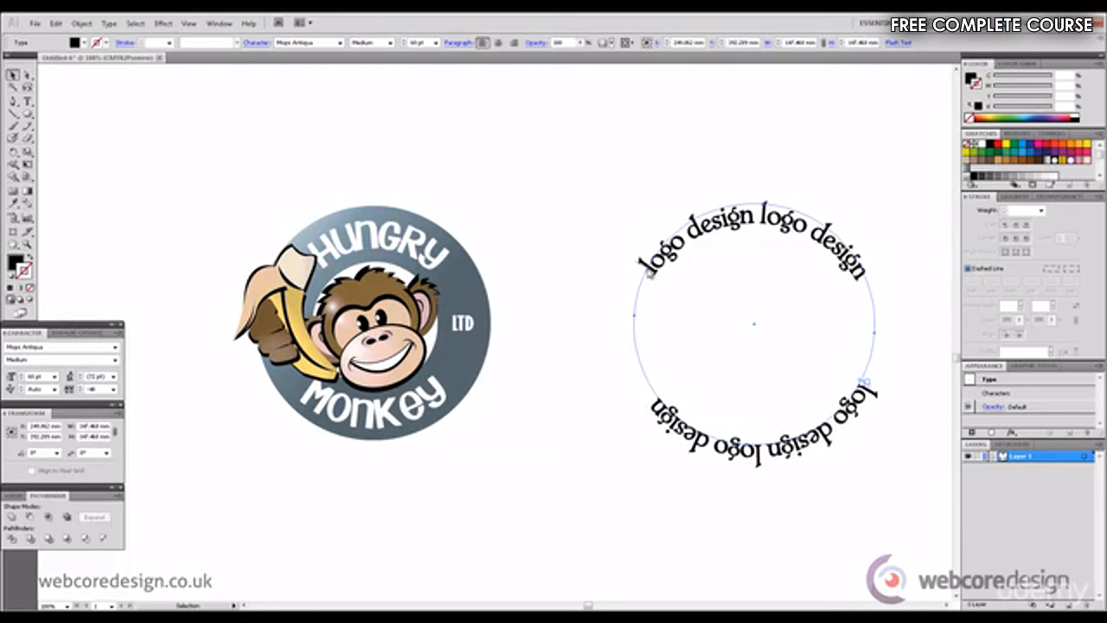
Flip the lower text to the inside of its circle so it reads upright, and rotate it to centre it along the bottom.
drag(650, 272, 843, 368)
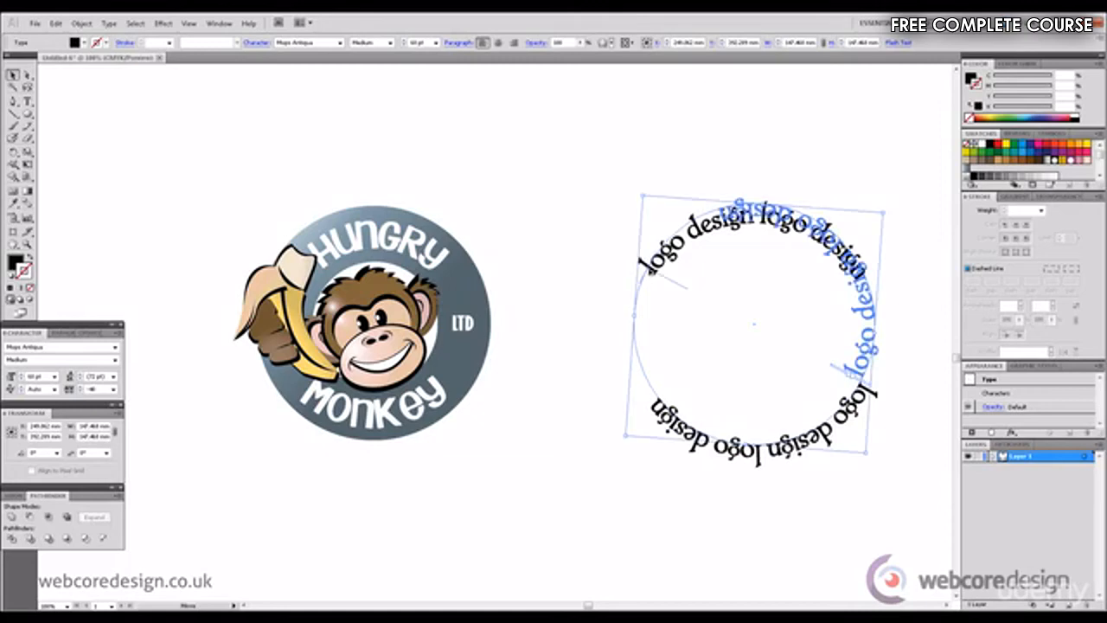
drag(652, 273, 679, 270)
drag(762, 258, 801, 277)
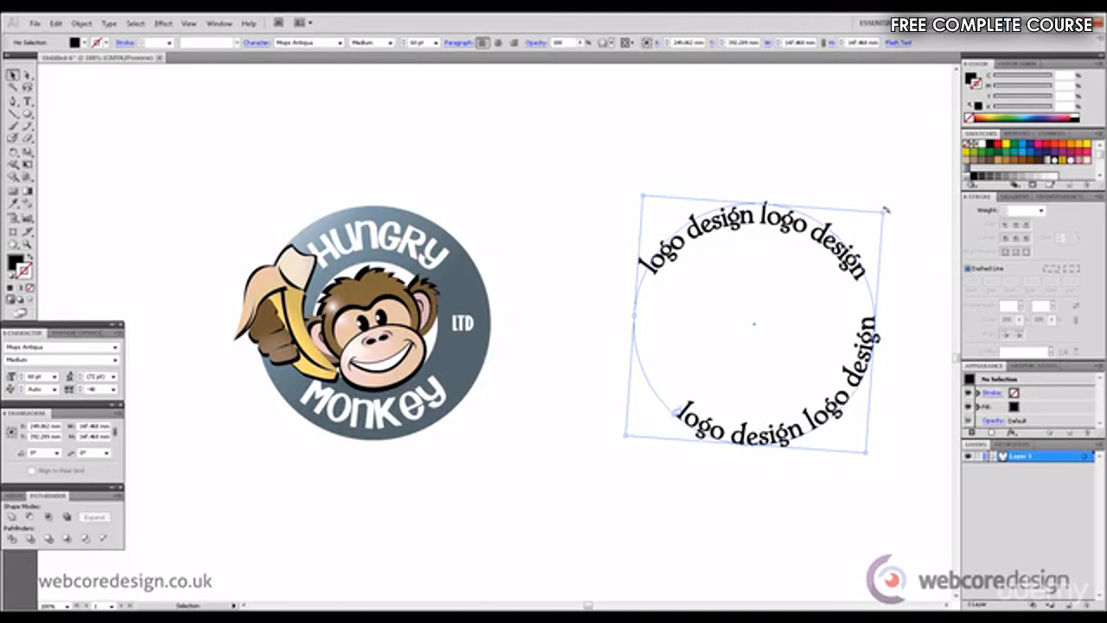
drag(890, 209, 932, 281)
click(884, 203)
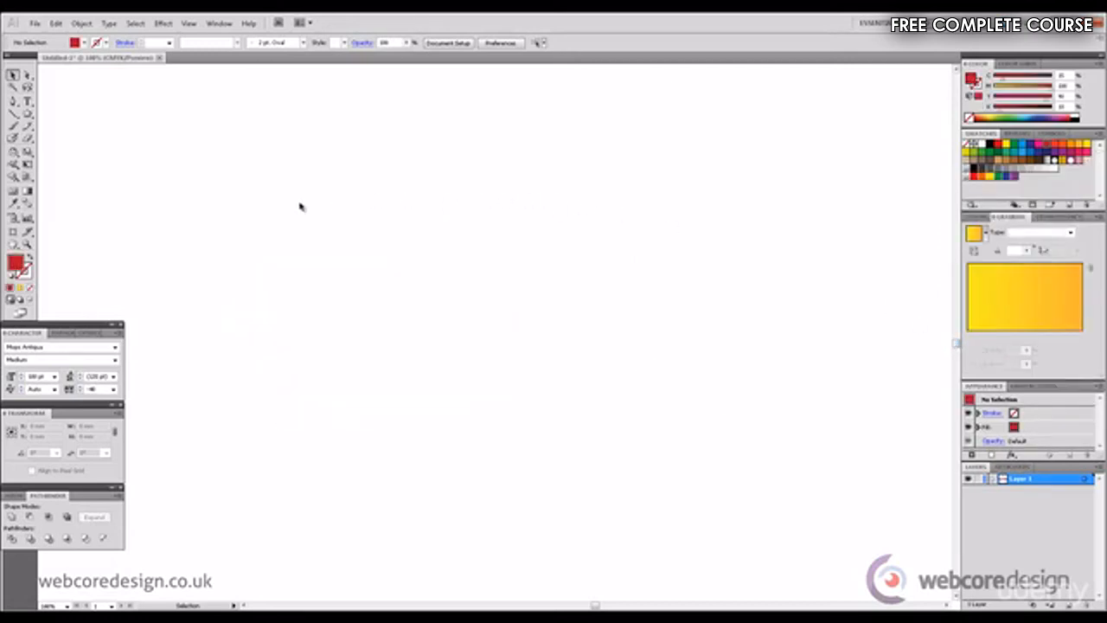
Draw two red circles side by side, about 41 mm and 44 mm in diameter, with no stroke.
click(29, 114)
drag(28, 114, 57, 141)
drag(350, 292, 451, 392)
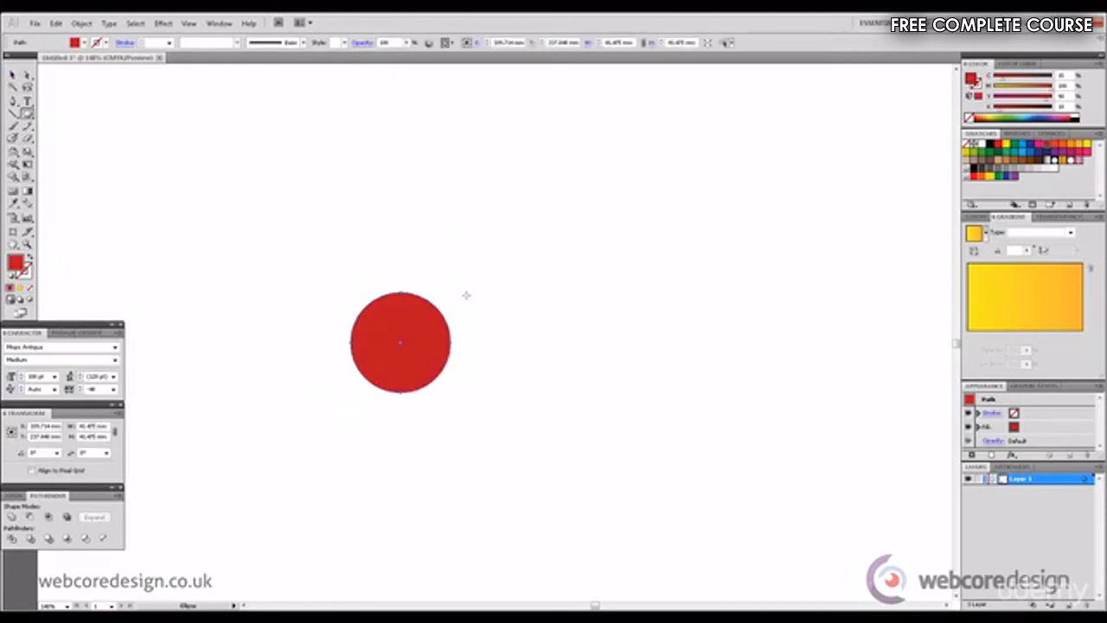
drag(514, 295, 619, 401)
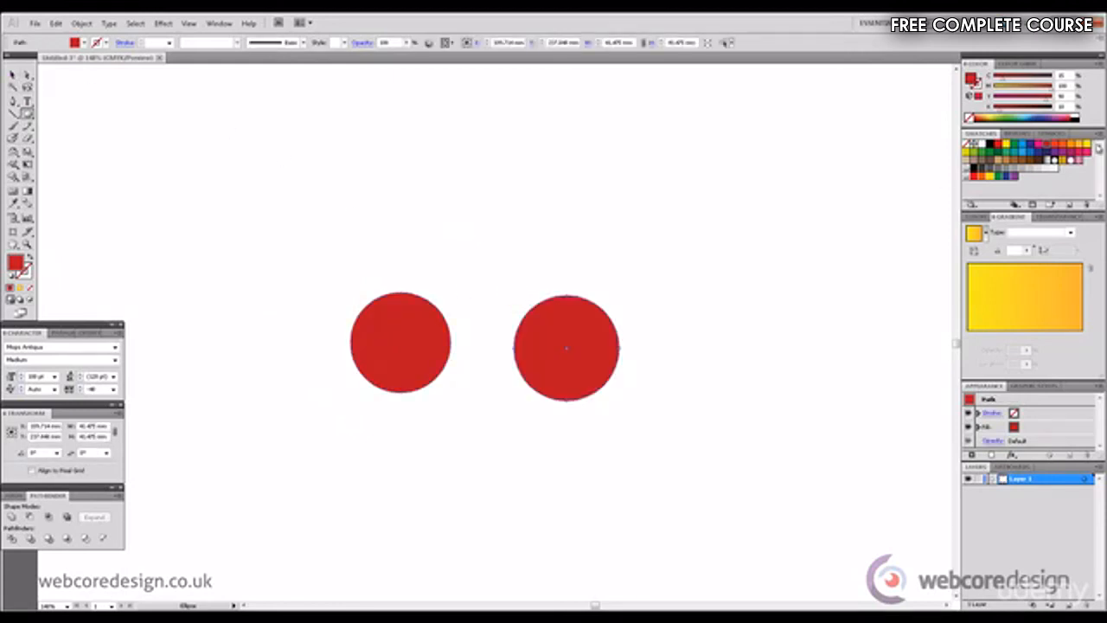
Fill the second circle with yellow and deselect it.
click(1084, 145)
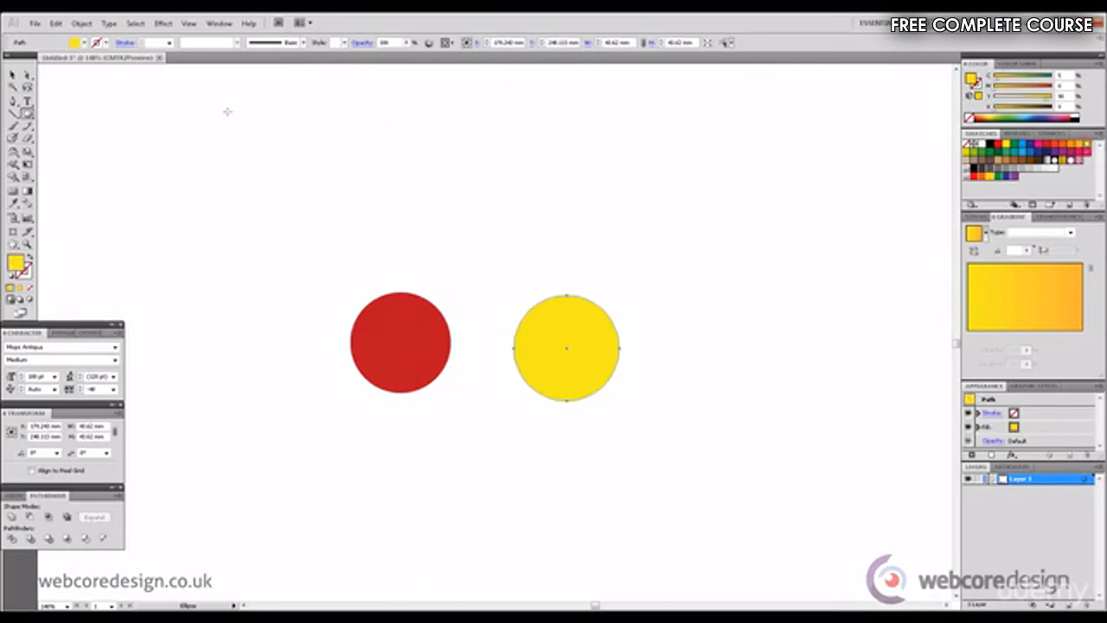
click(12, 75)
click(134, 153)
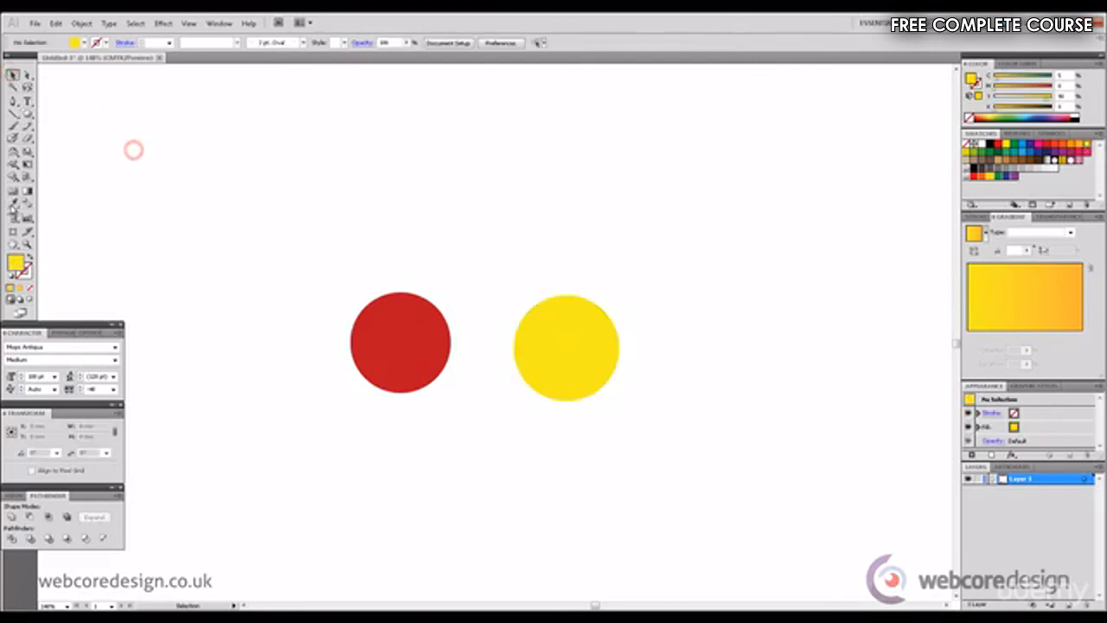
Copy the red fill from the first circle onto the yellow circle with the Eyedropper tool, and deselect it.
click(12, 203)
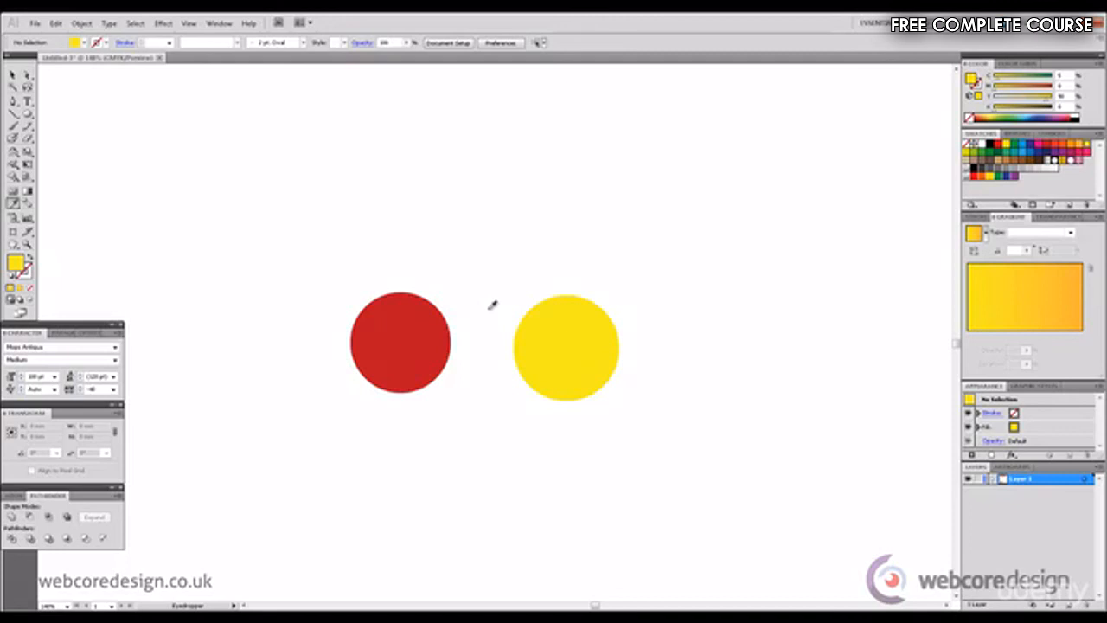
click(12, 75)
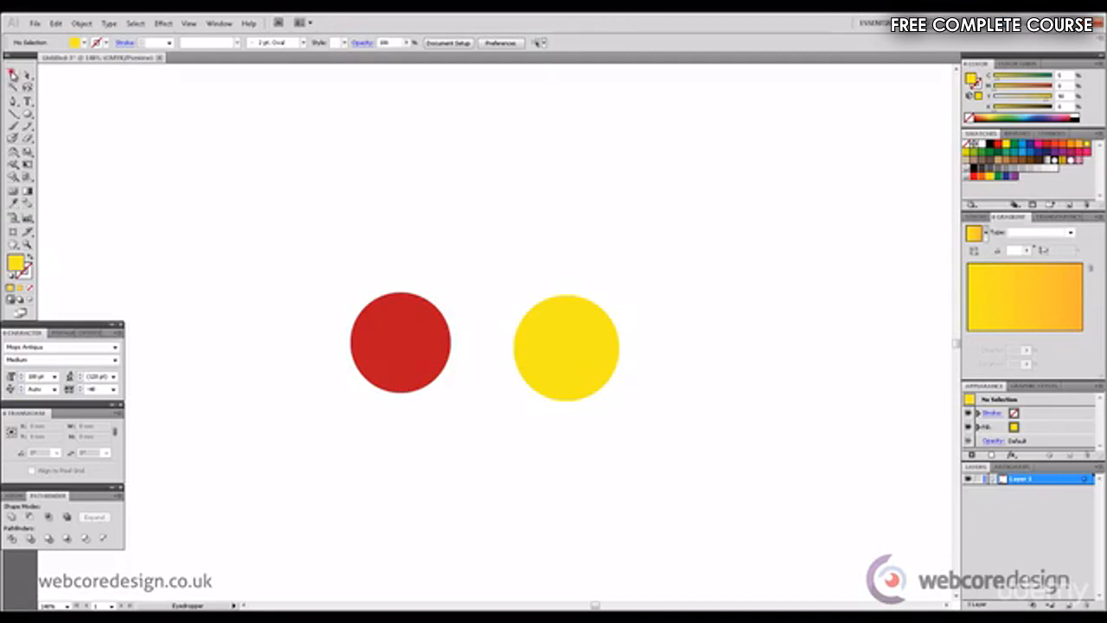
click(550, 345)
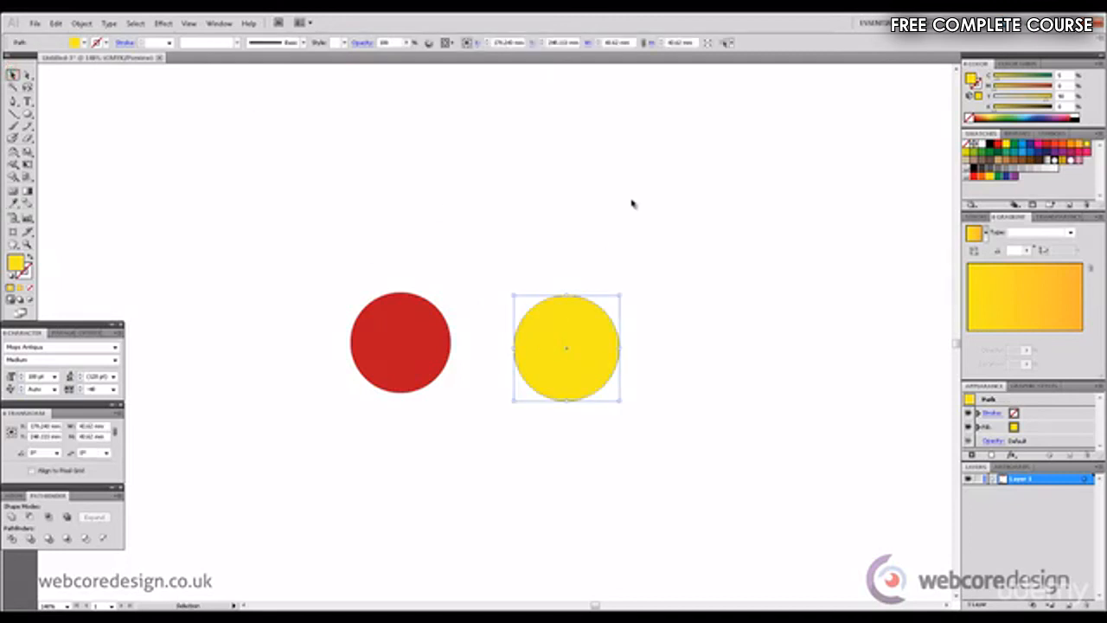
click(12, 203)
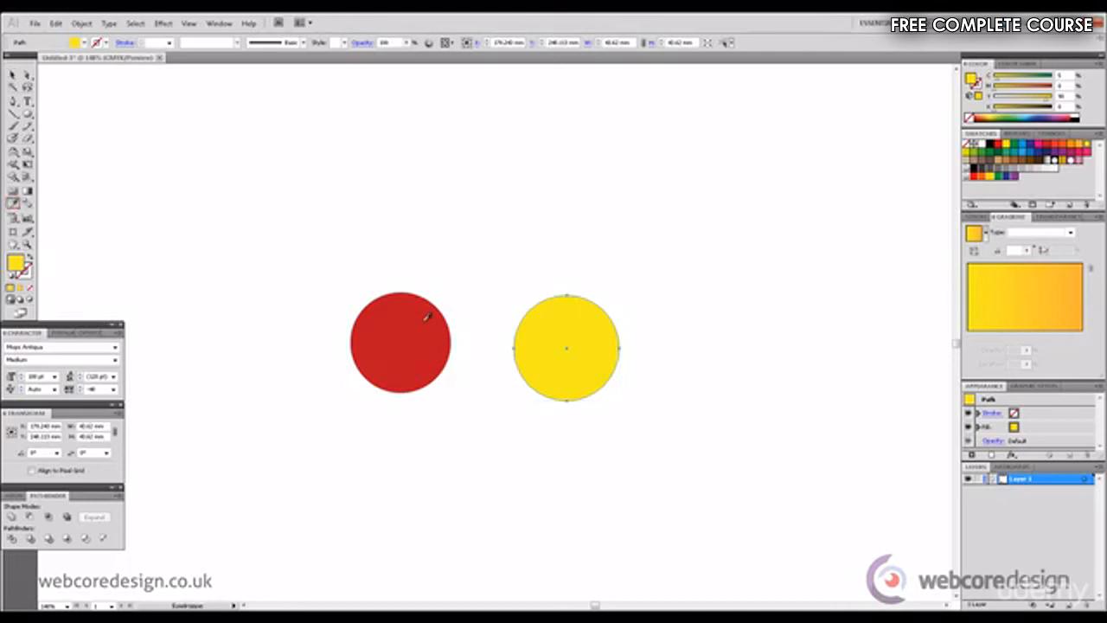
click(424, 319)
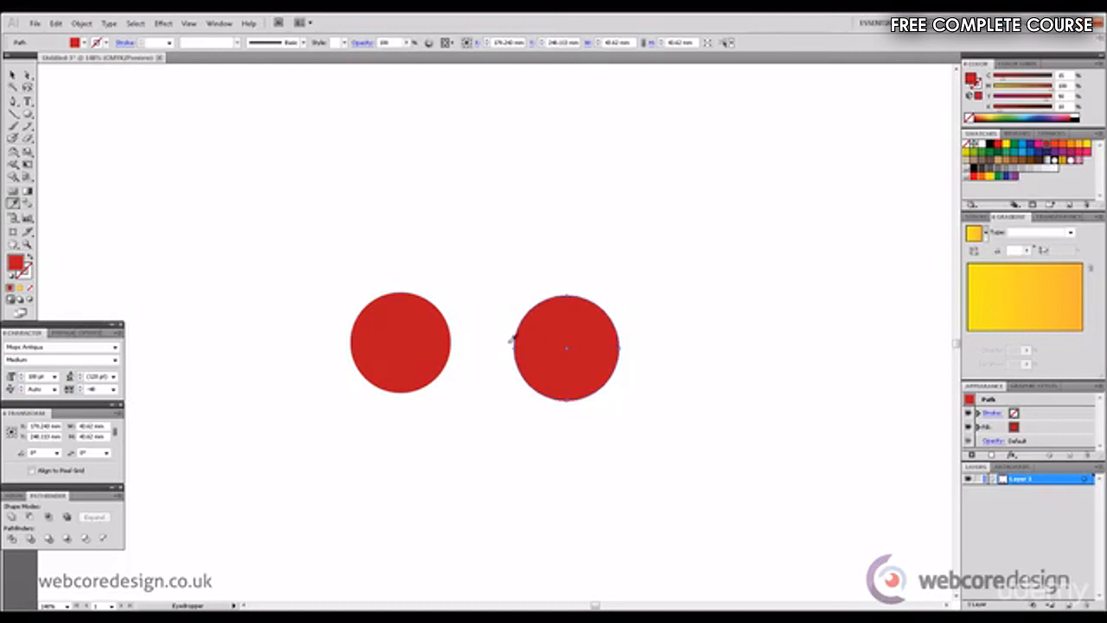
click(13, 76)
click(300, 167)
Duplicate the red "logo design" text directly below the original, fill the copy with yellow and deselect it.
click(896, 370)
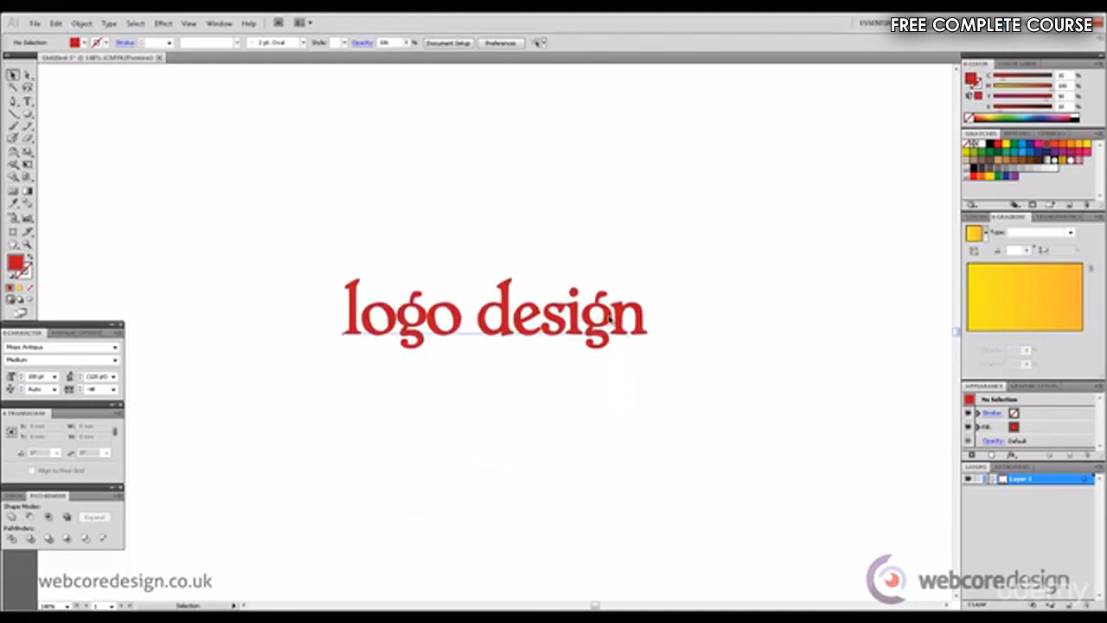
drag(610, 320, 611, 456)
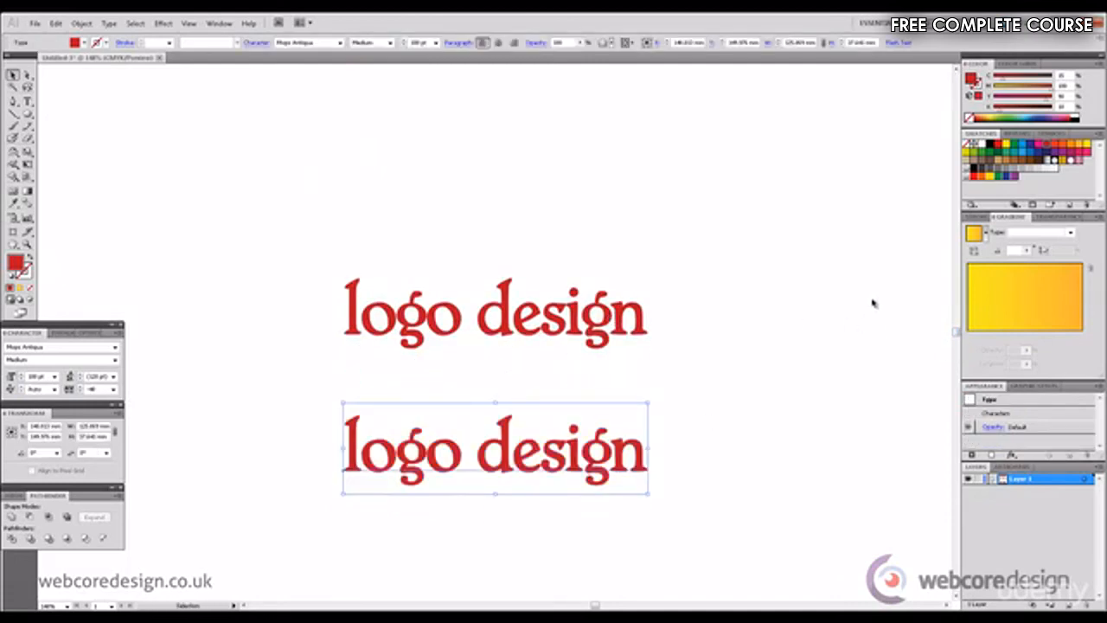
click(1087, 145)
click(840, 262)
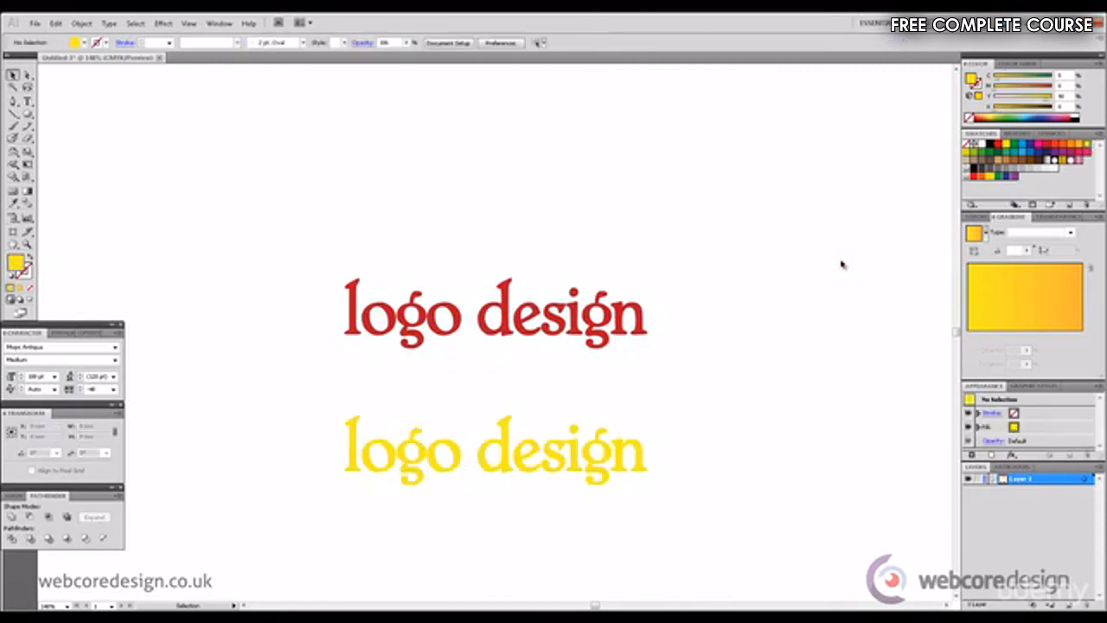
Copy the yellow fill from the lower text onto the upper red "logo design" text with the Eyedropper tool, and deselect it.
click(544, 320)
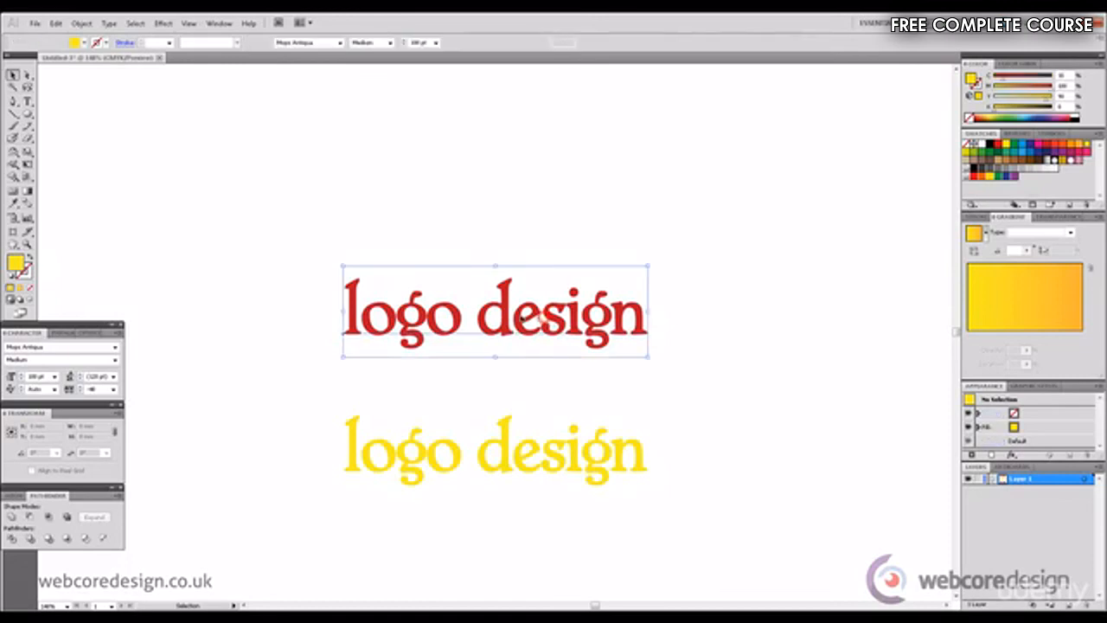
click(14, 205)
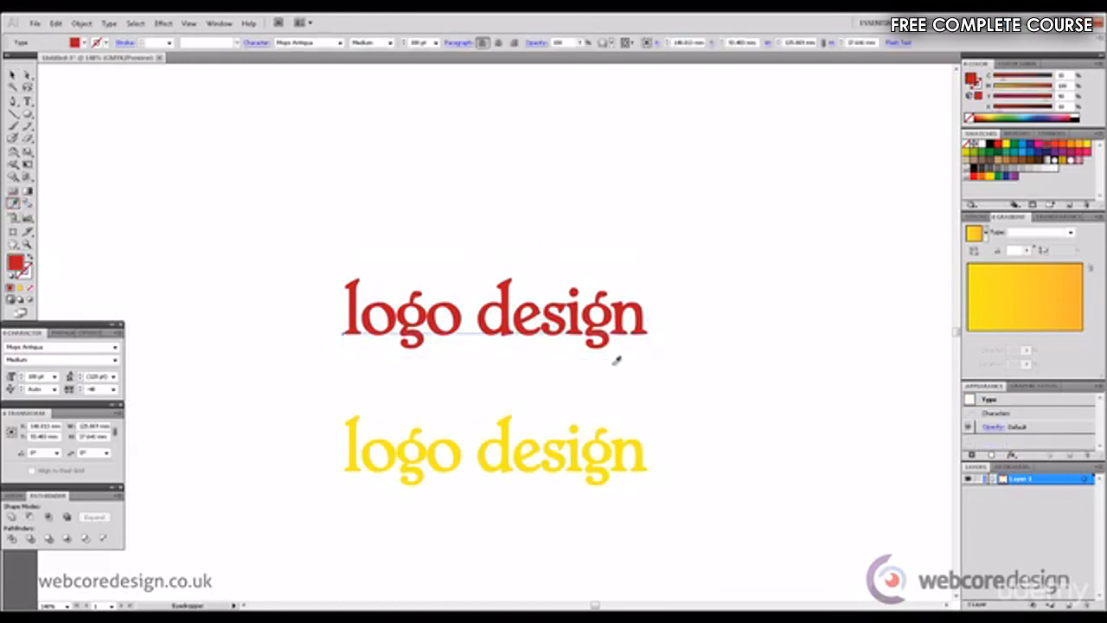
click(611, 446)
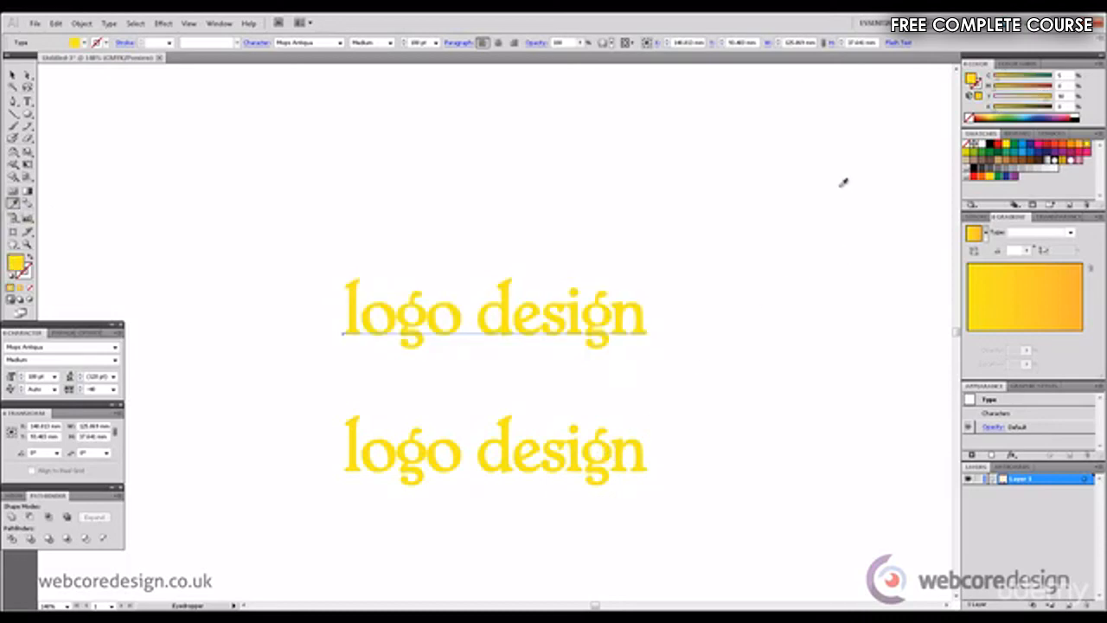
click(12, 75)
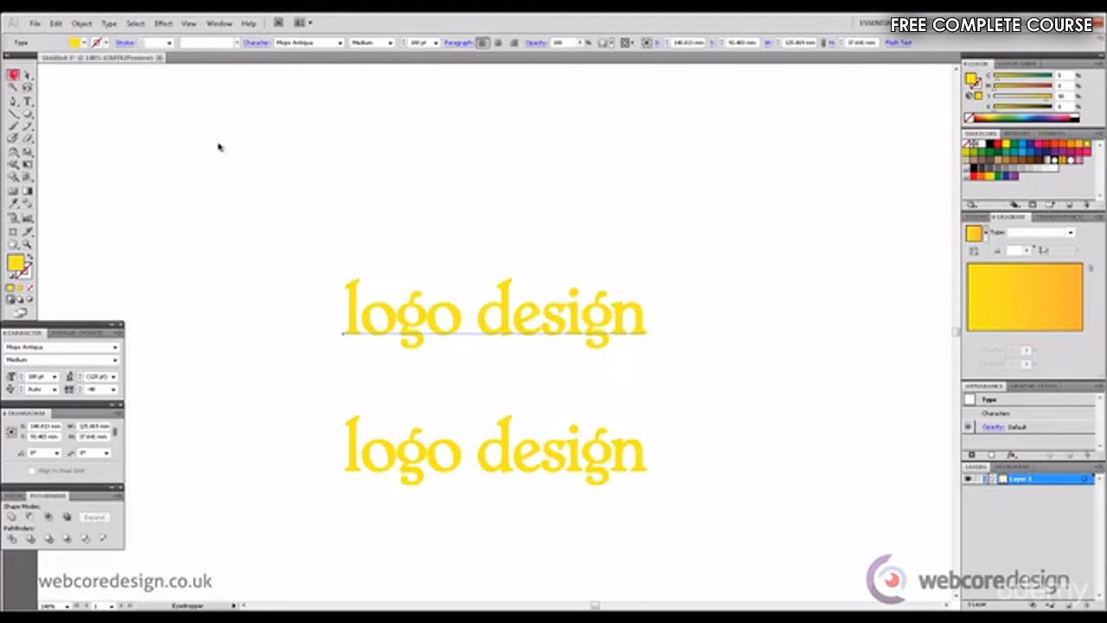
click(849, 462)
Change the font of the lower "logo design" text to MS Reference Sans Serif and deselect it.
click(583, 453)
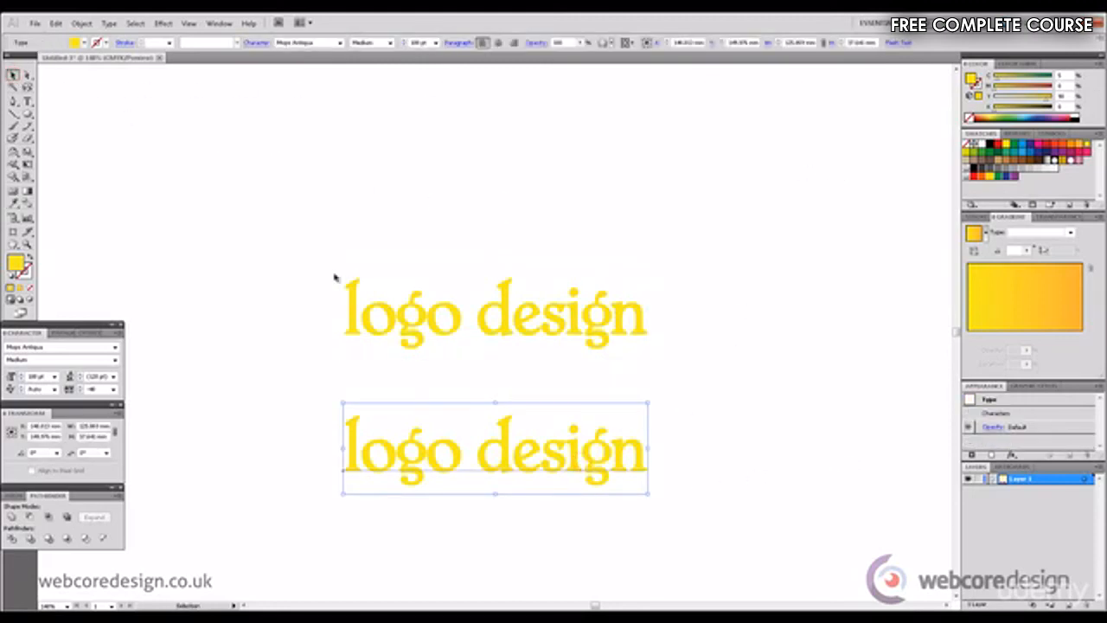
click(115, 346)
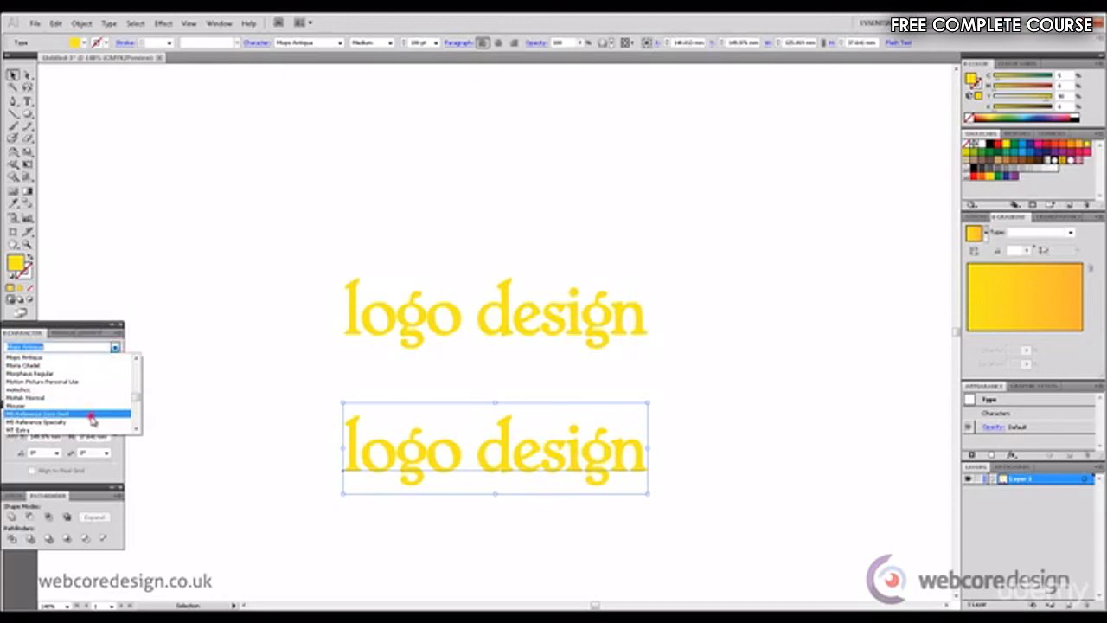
click(91, 415)
click(441, 248)
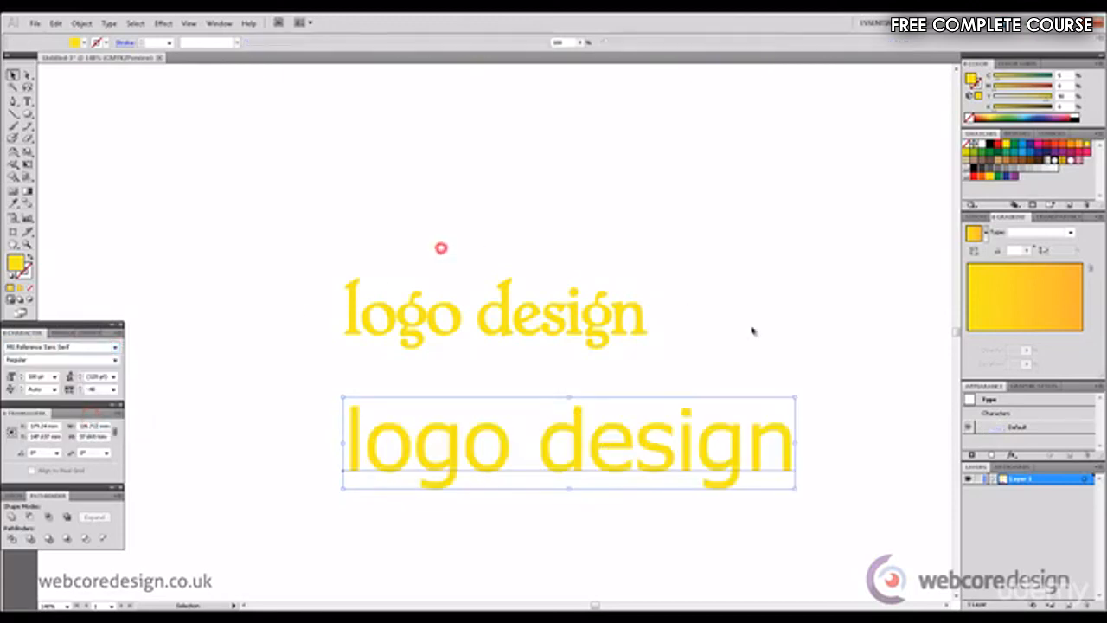
Copy the font of the lower text onto the upper "logo design" text with the Eyedropper tool.
click(622, 333)
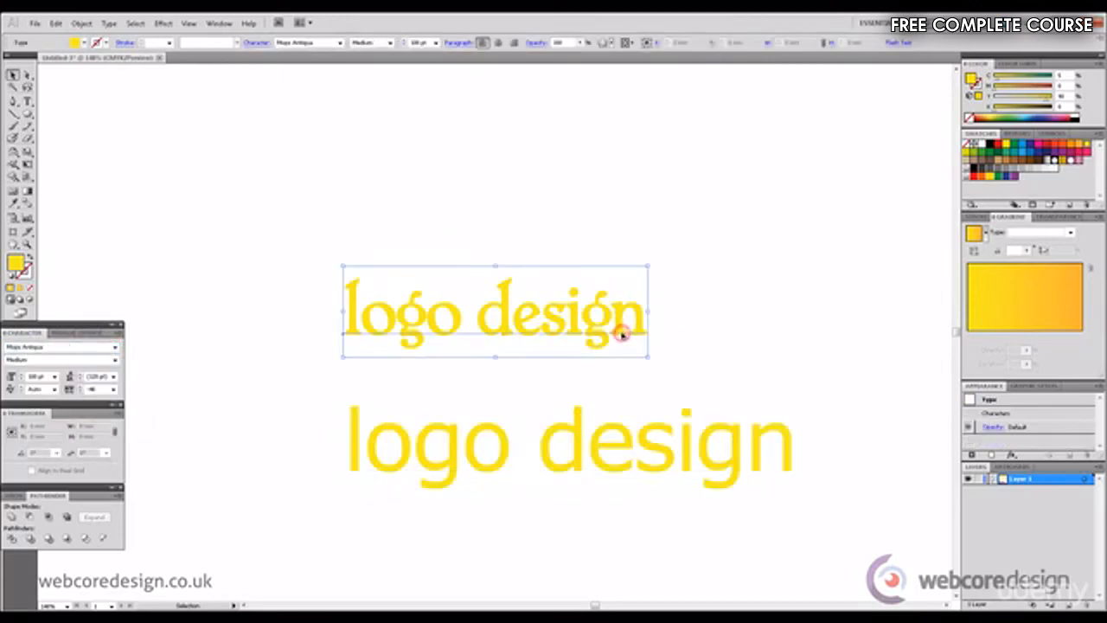
click(12, 202)
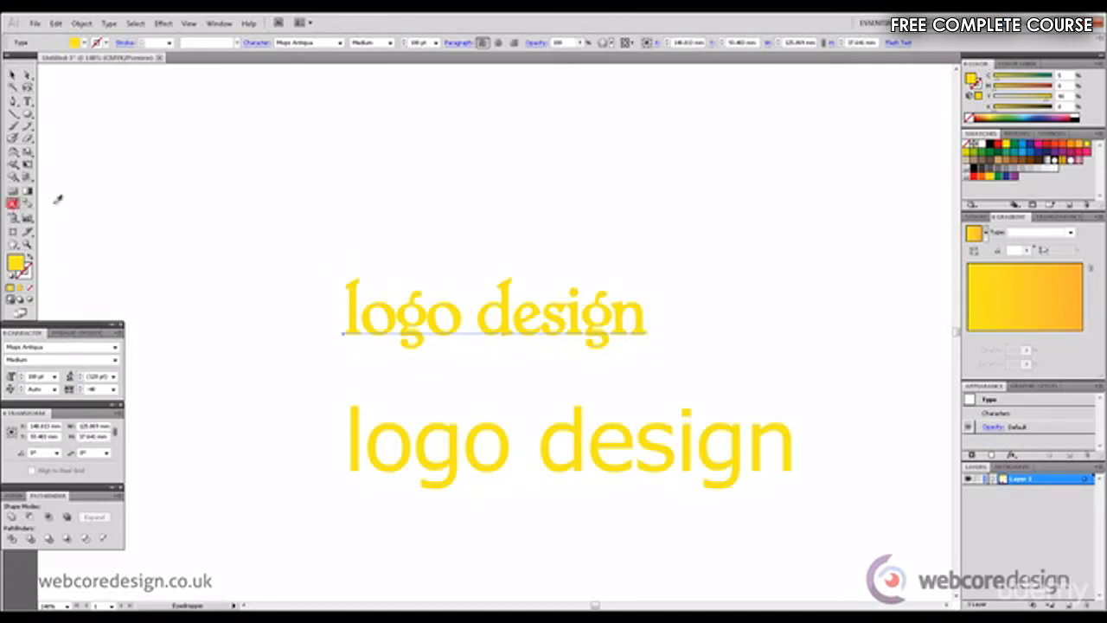
click(736, 448)
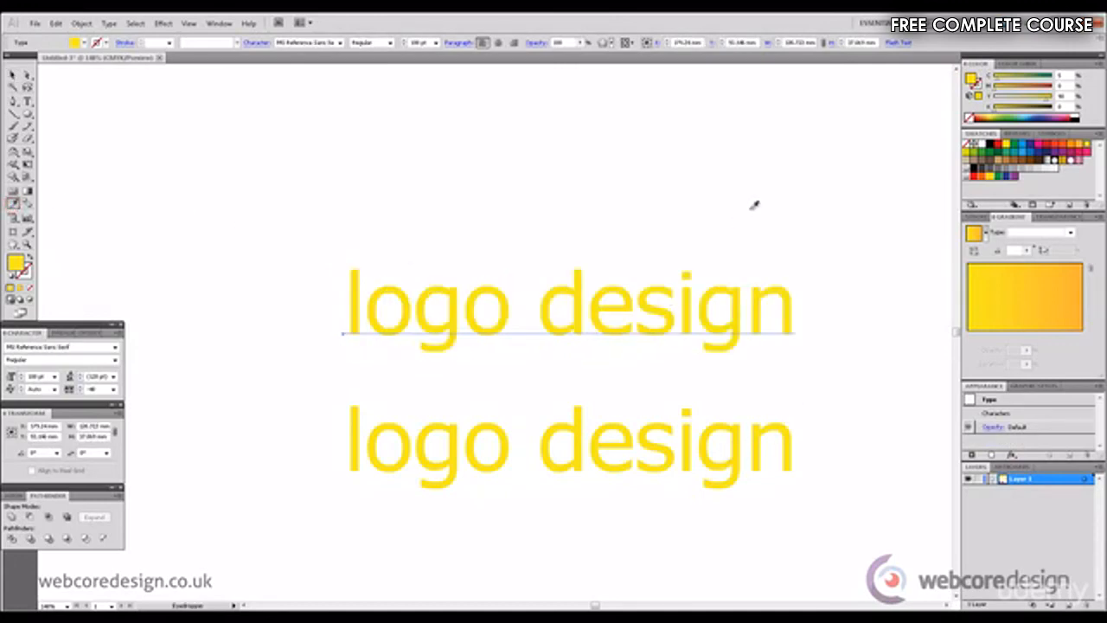